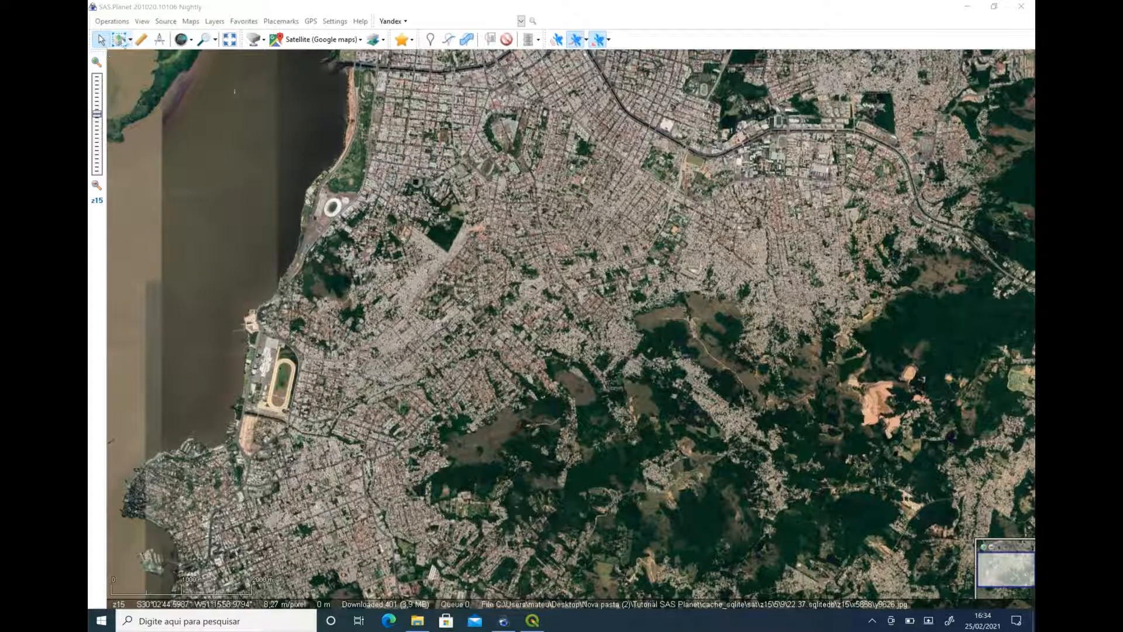
Make a rectangular selection spanning the central city area from the riverfront to the eastern hills, and dismiss the Selection Manager.
click(131, 41)
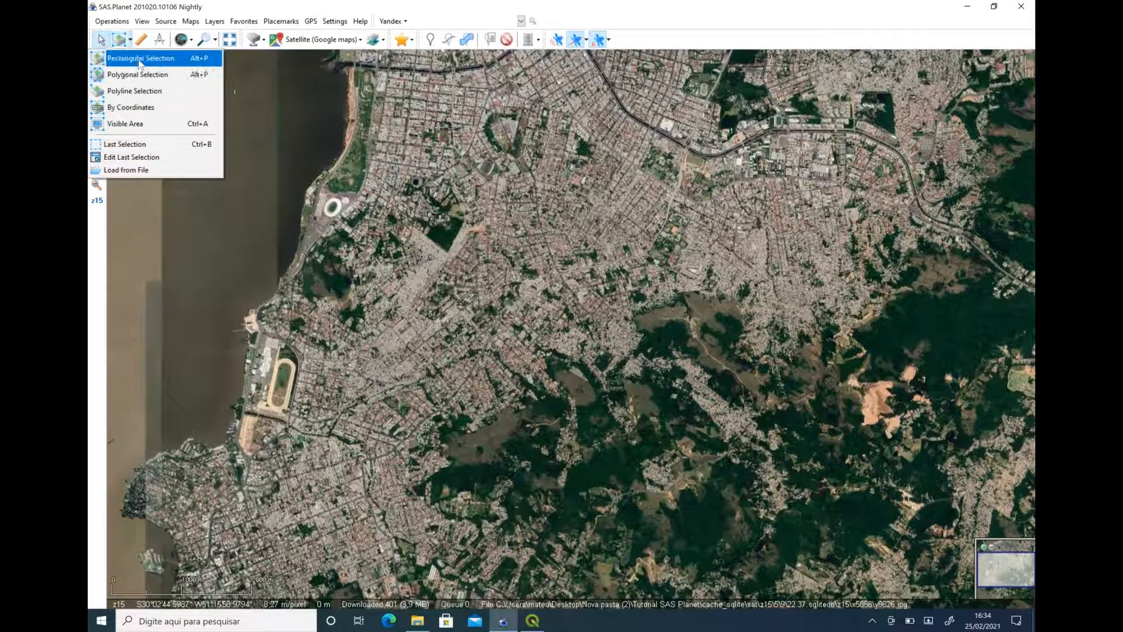
click(143, 58)
click(213, 107)
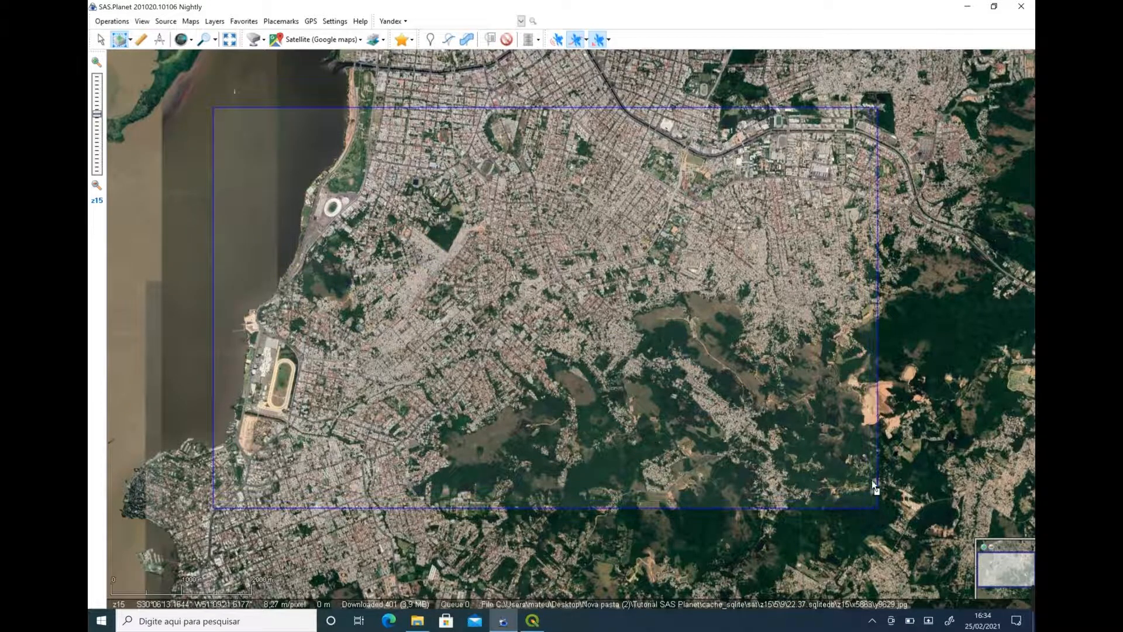
click(877, 507)
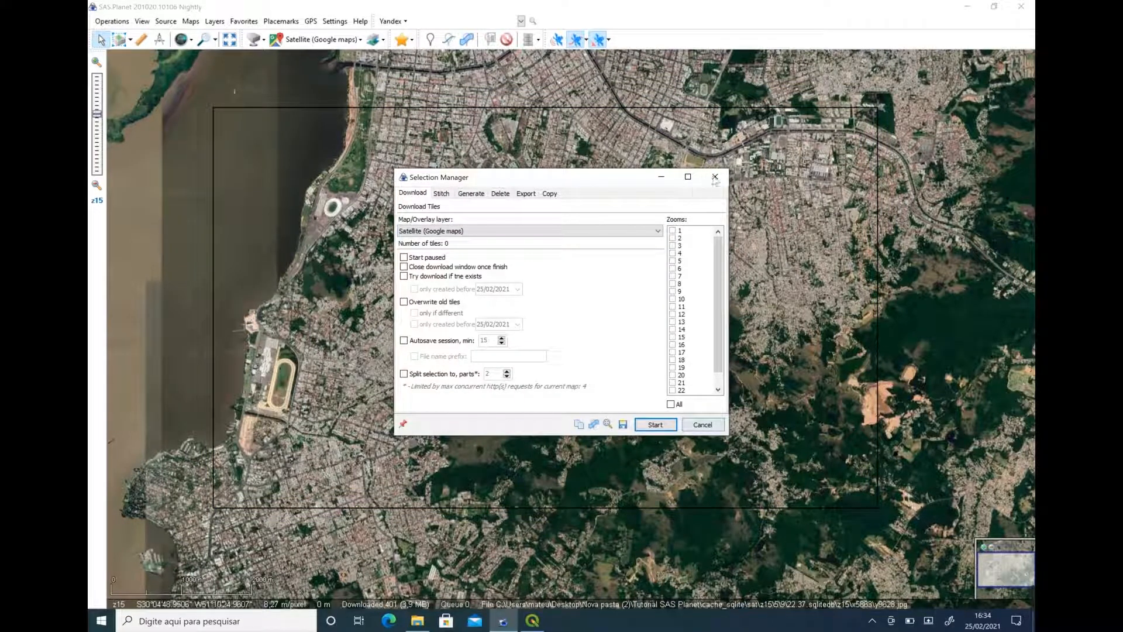
click(714, 177)
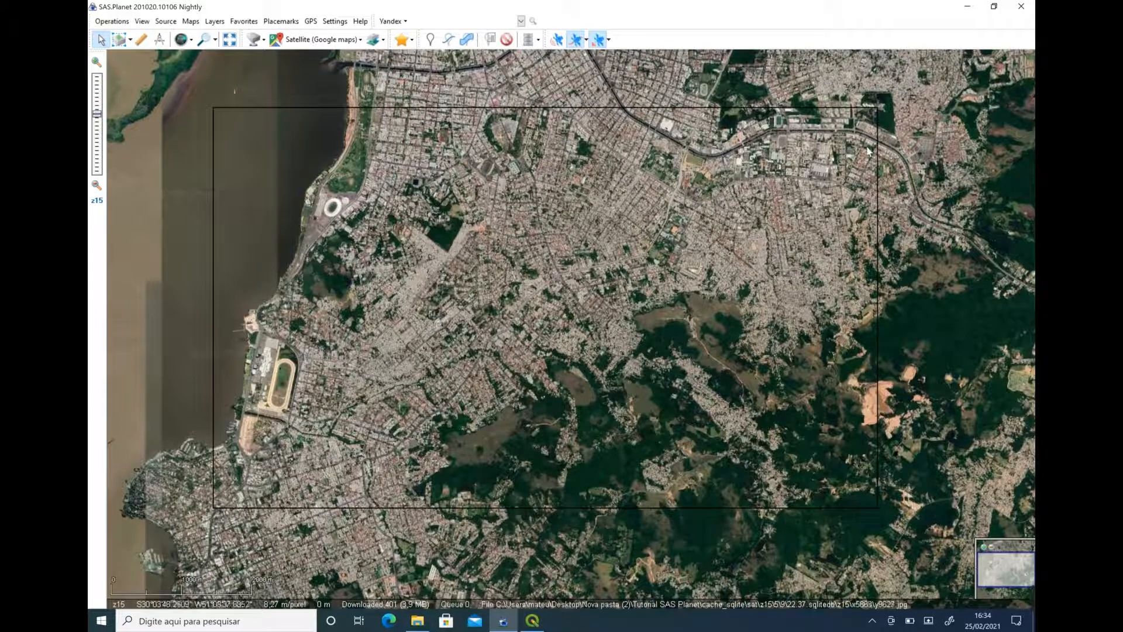
Draw a nine-point polyline selection from the streets southeast of the riverside track northeast across the city.
click(129, 40)
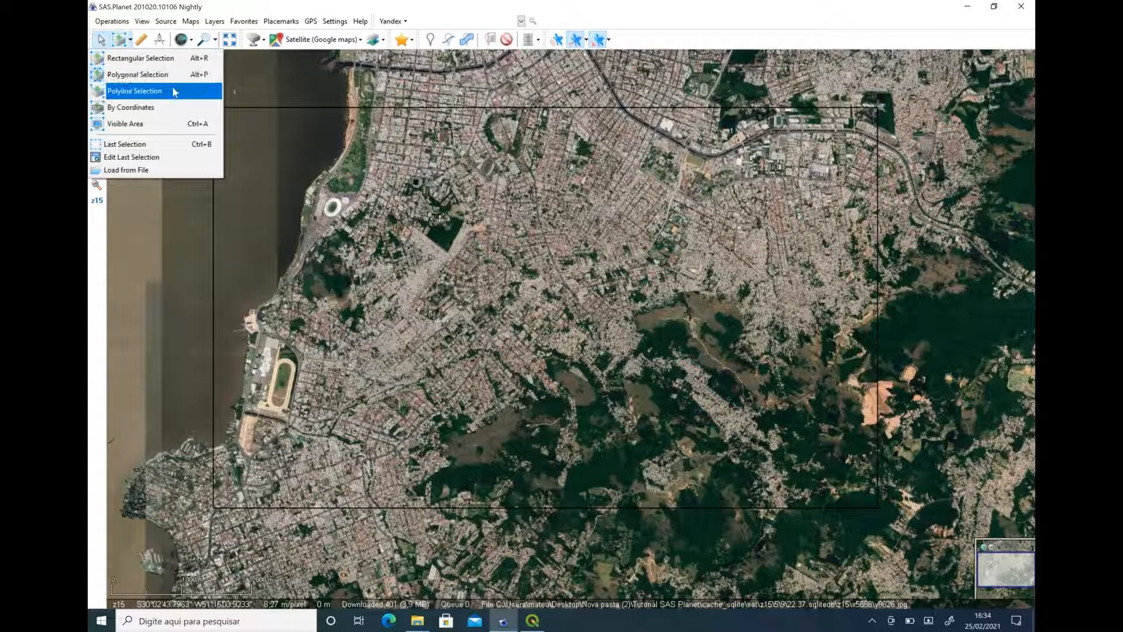
click(135, 94)
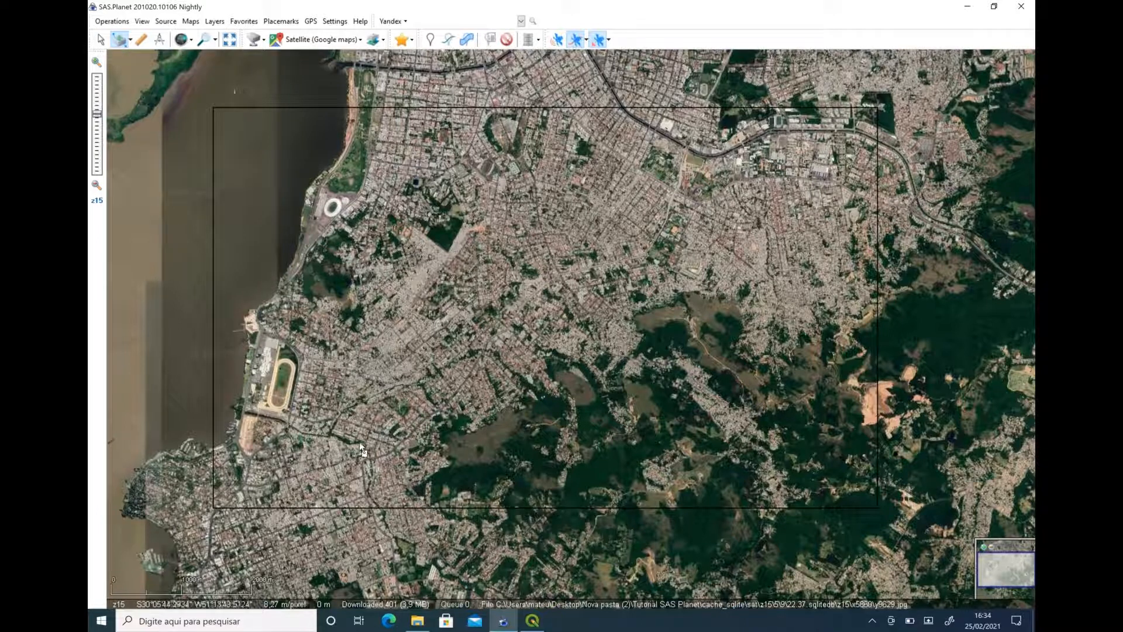
click(314, 435)
click(367, 416)
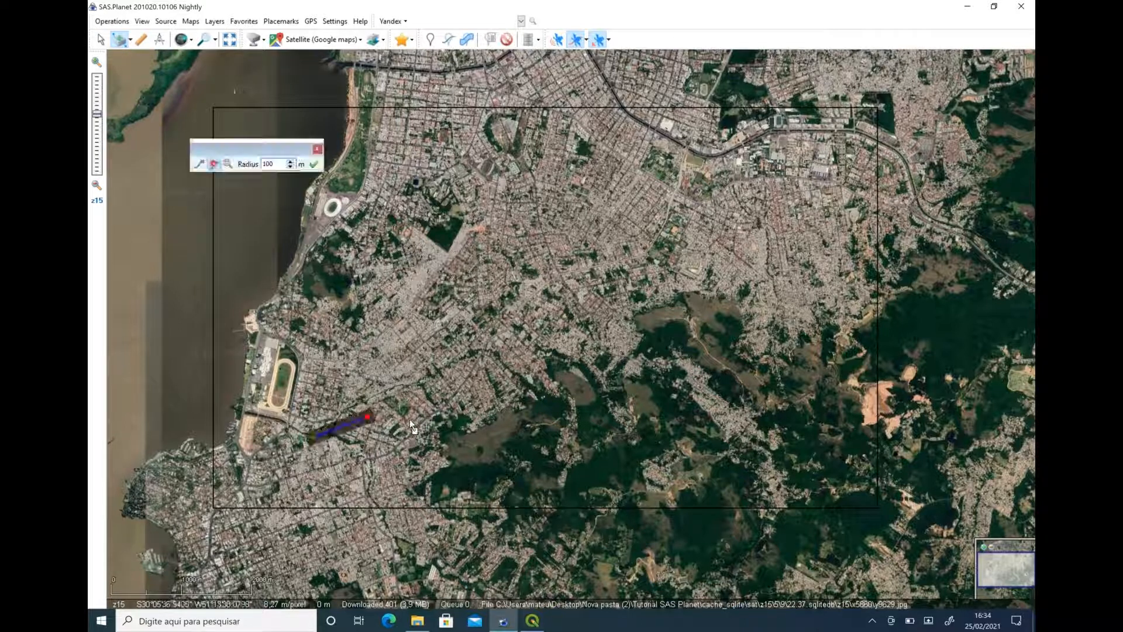
click(419, 411)
click(486, 394)
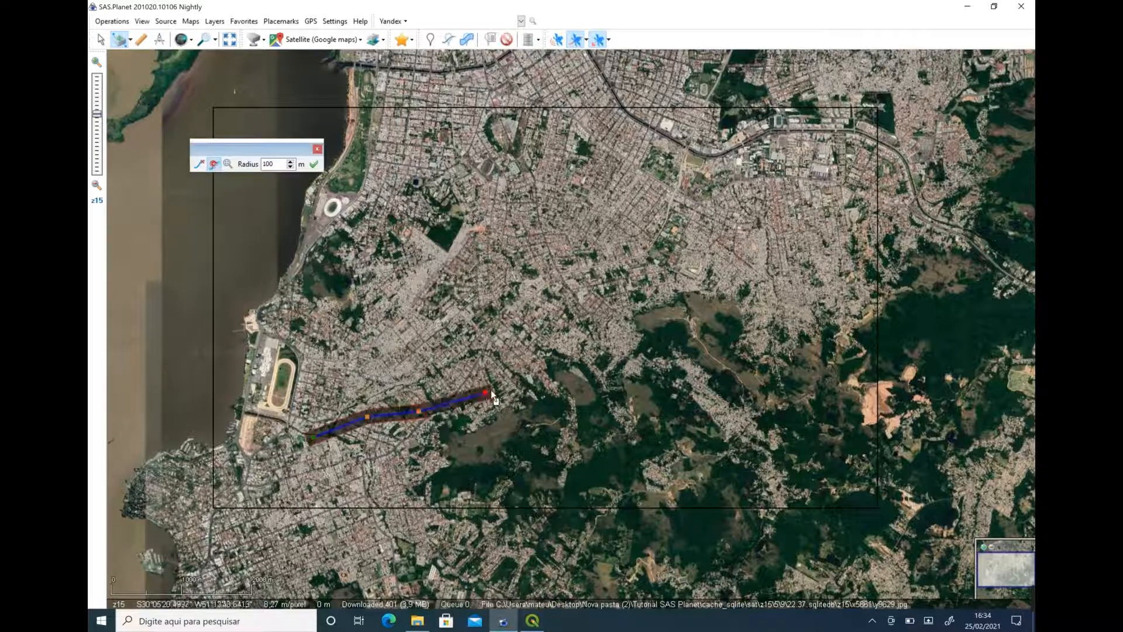
click(524, 359)
click(579, 321)
click(655, 319)
click(750, 322)
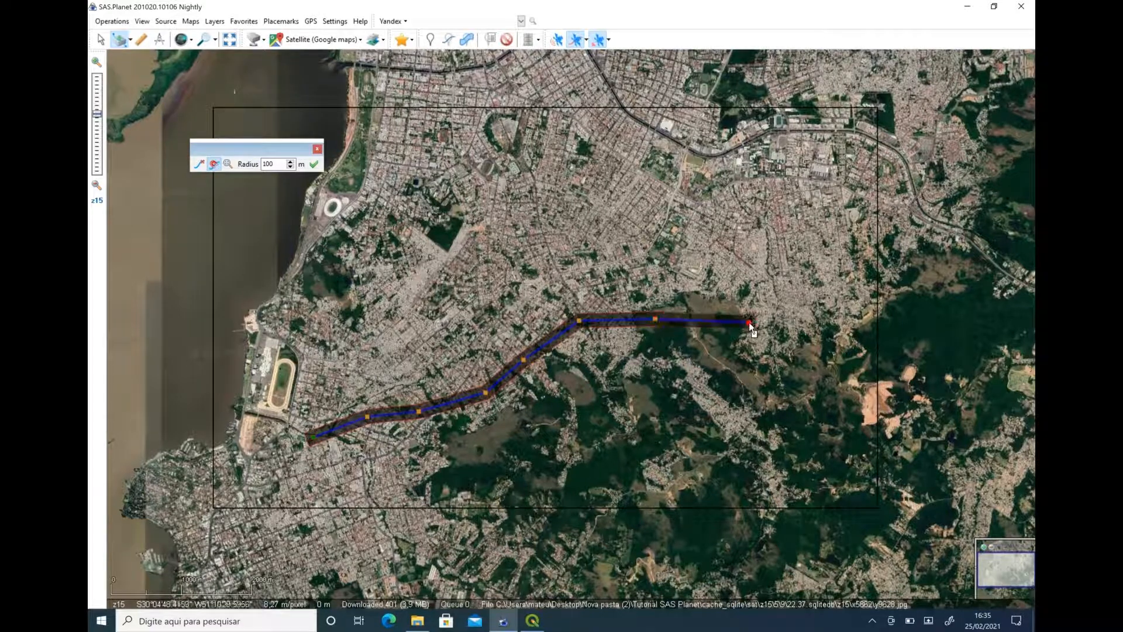
click(776, 256)
Try radii of 200 m and 50 m around the polyline selection, and discard the polyline.
double_click(279, 164)
text(200)
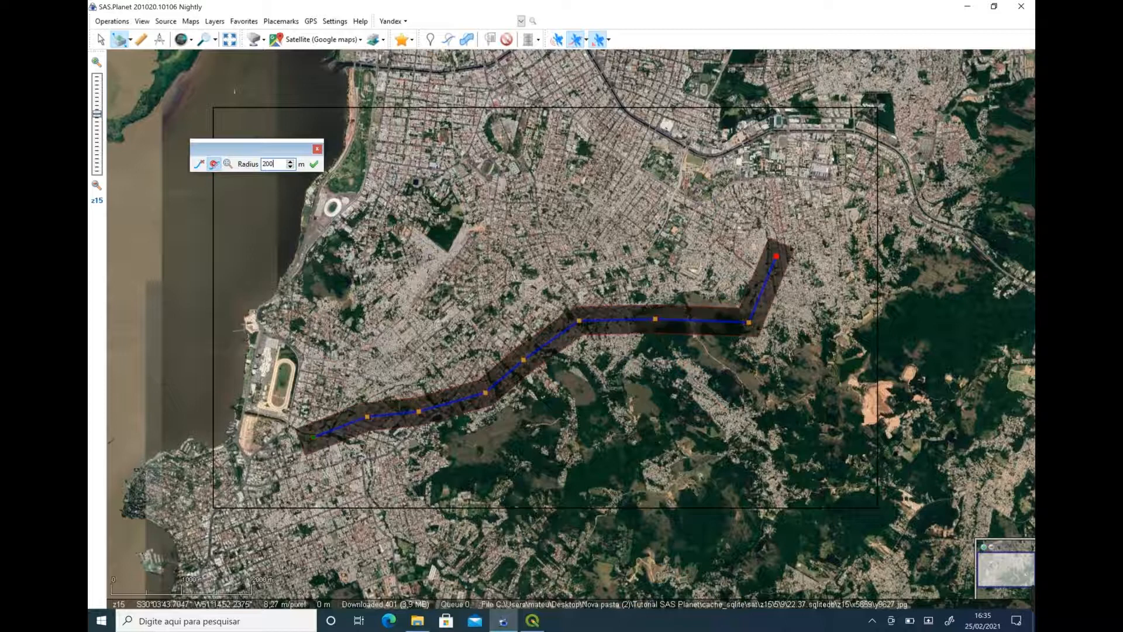
drag(282, 165, 232, 166)
text(50)
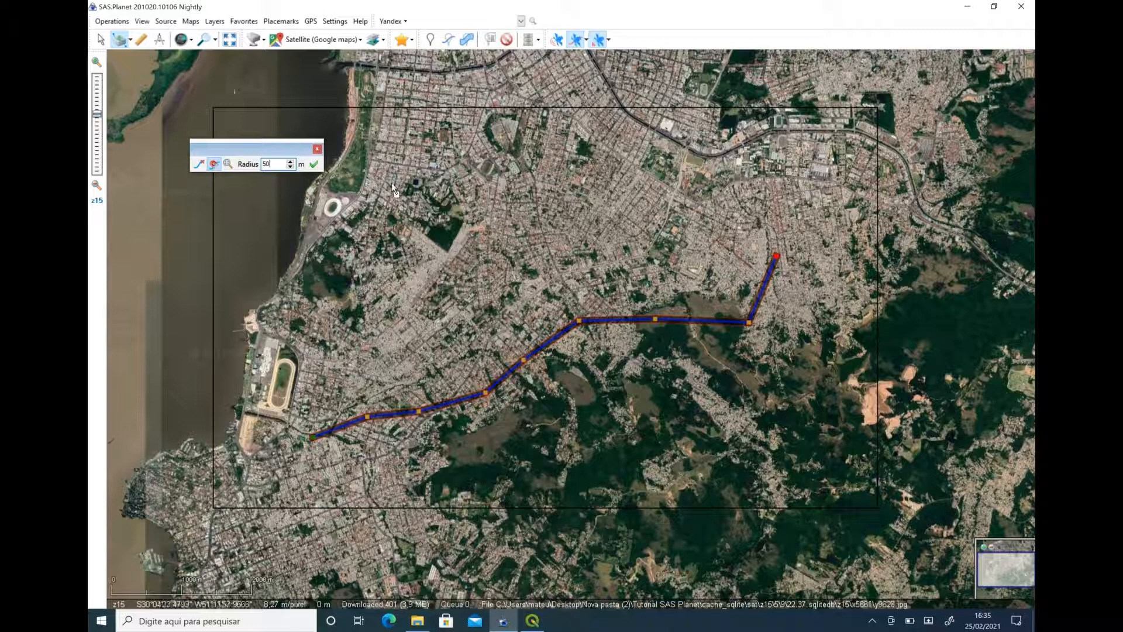
click(316, 150)
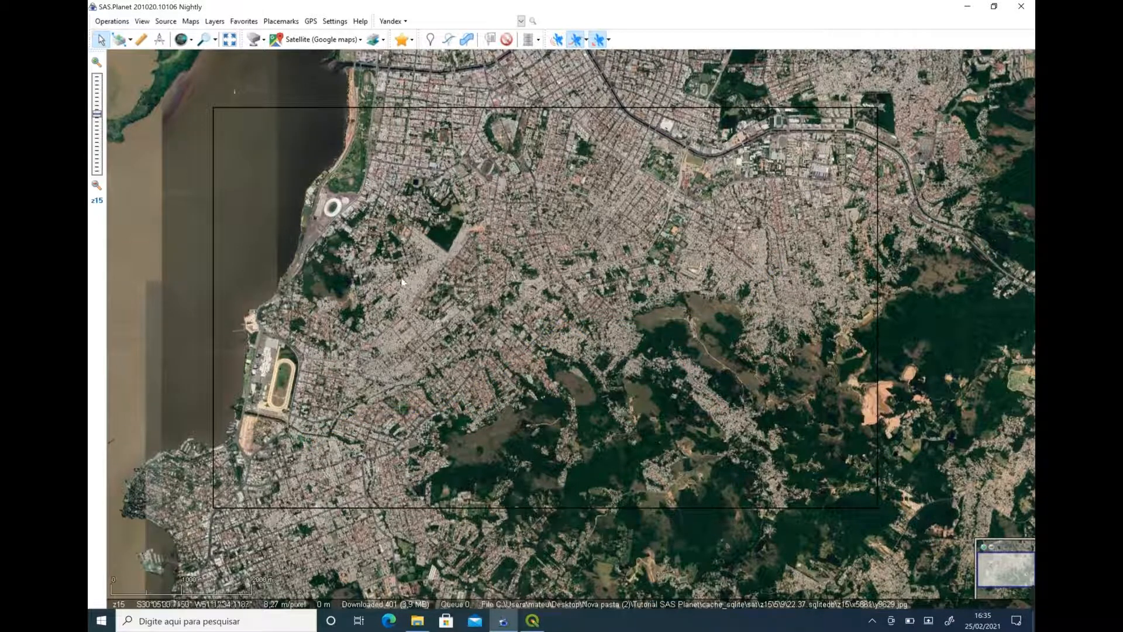
click(130, 40)
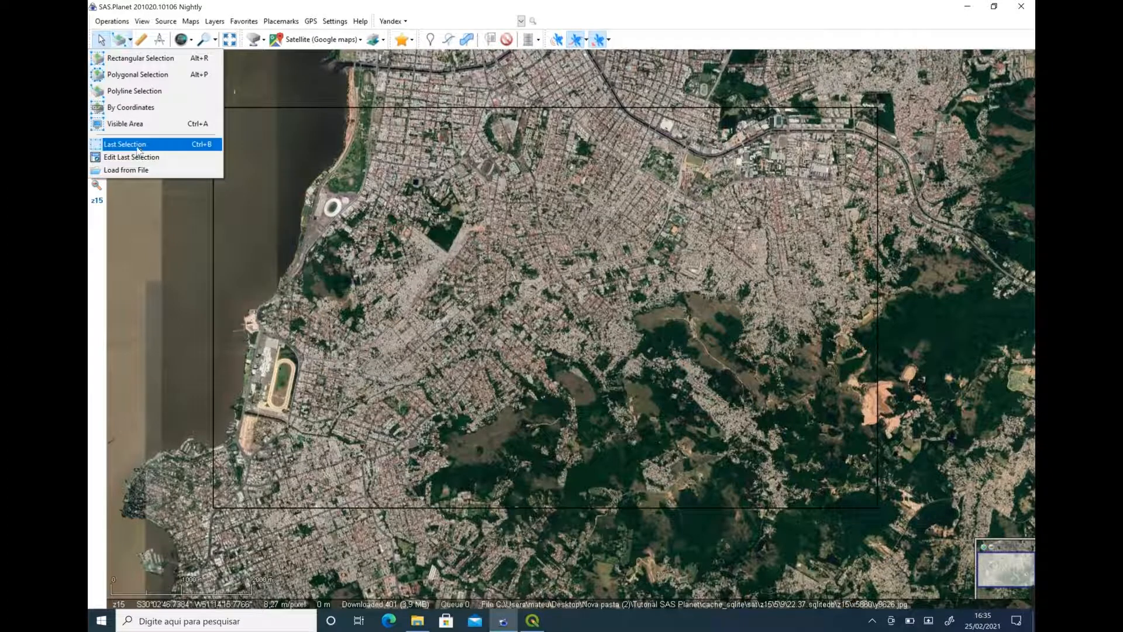
click(249, 111)
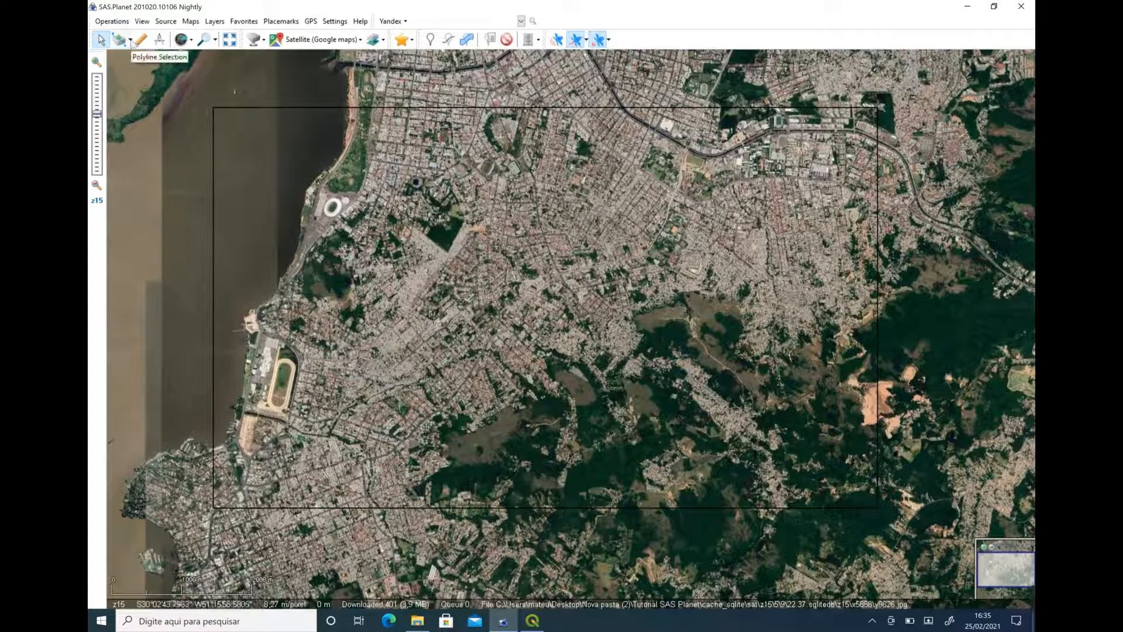
click(132, 41)
click(515, 153)
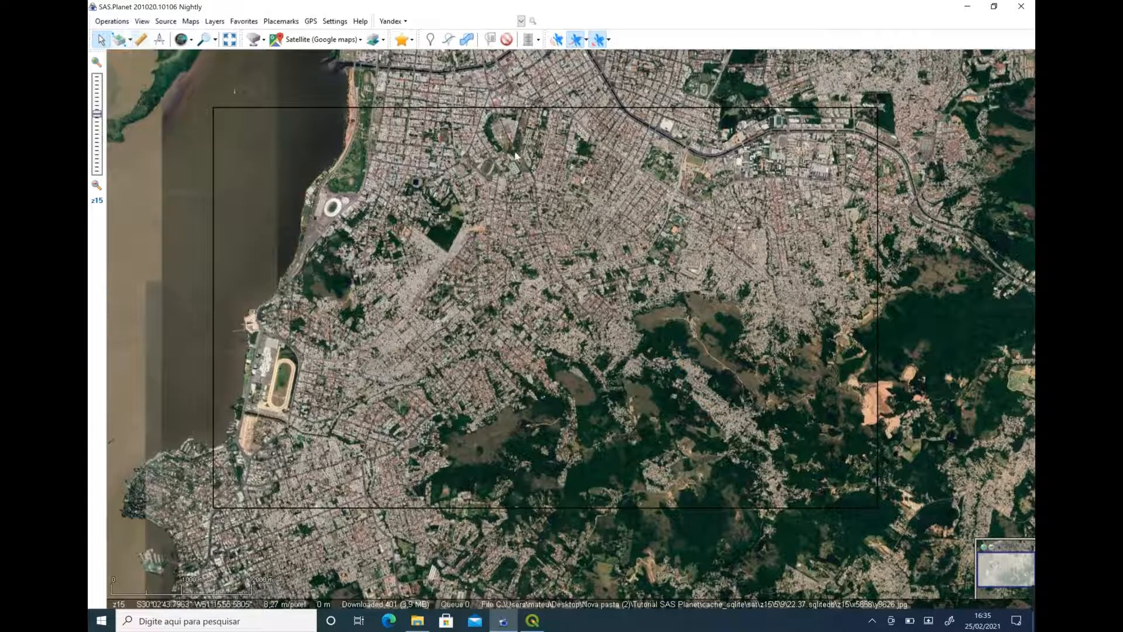
Open the last selection in the Selection Manager and choose Satellite (Google maps) as the layer to download.
click(131, 40)
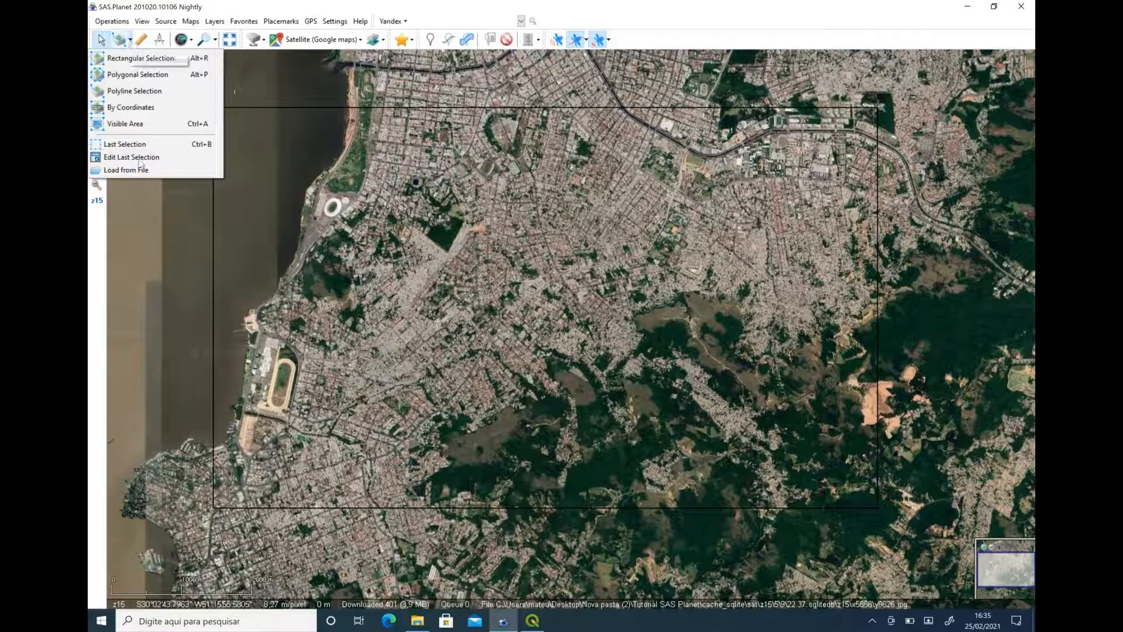
click(143, 146)
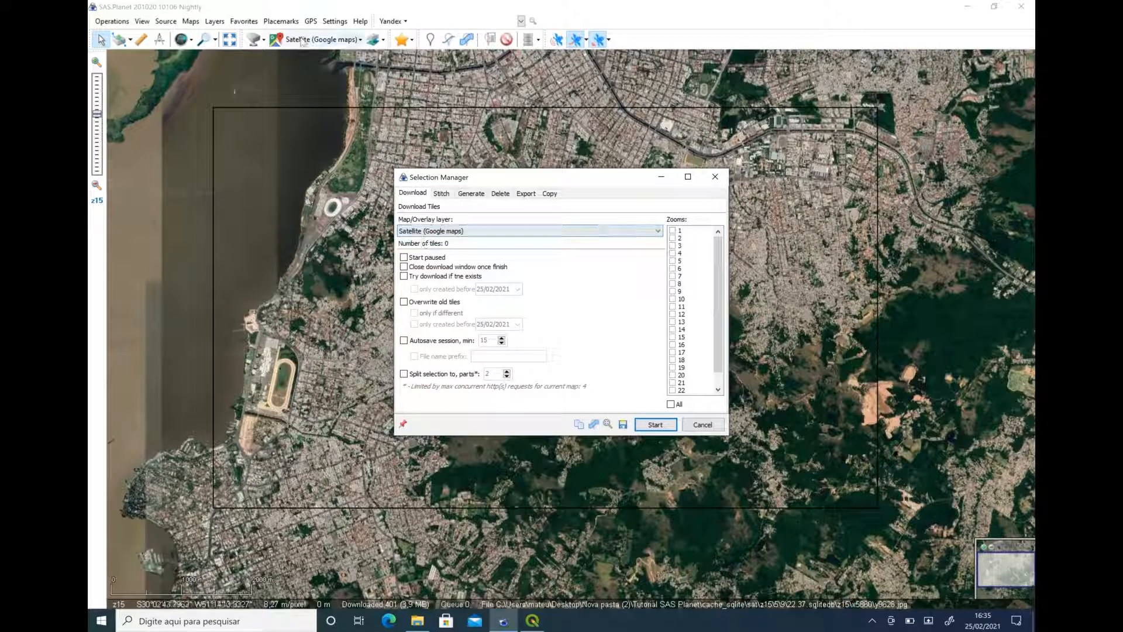
click(528, 231)
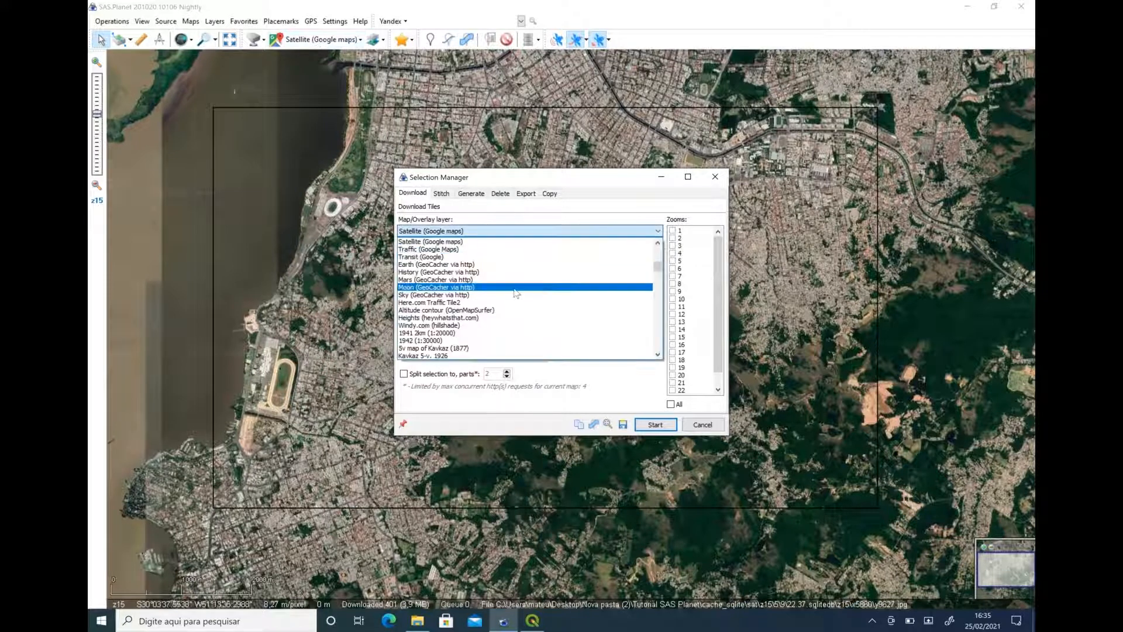
mouse_move(658, 267)
mouse_down()
mouse_move(667, 337)
mouse_move(678, 321)
mouse_move(680, 252)
mouse_move(673, 351)
mouse_move(658, 348)
mouse_move(658, 246)
mouse_up()
click(448, 241)
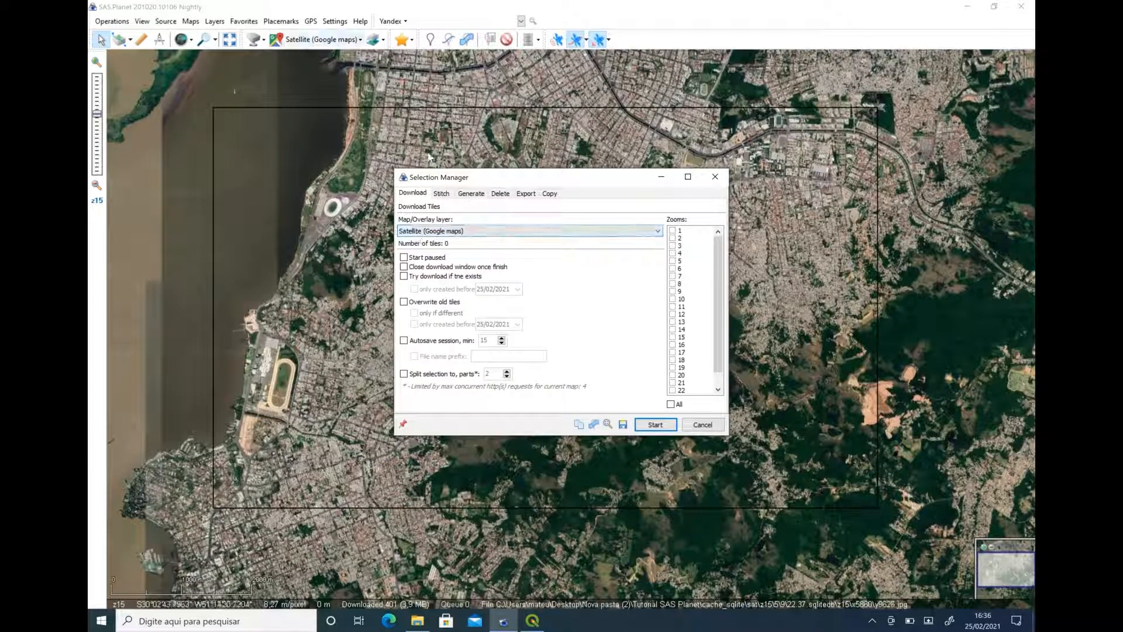
click(454, 229)
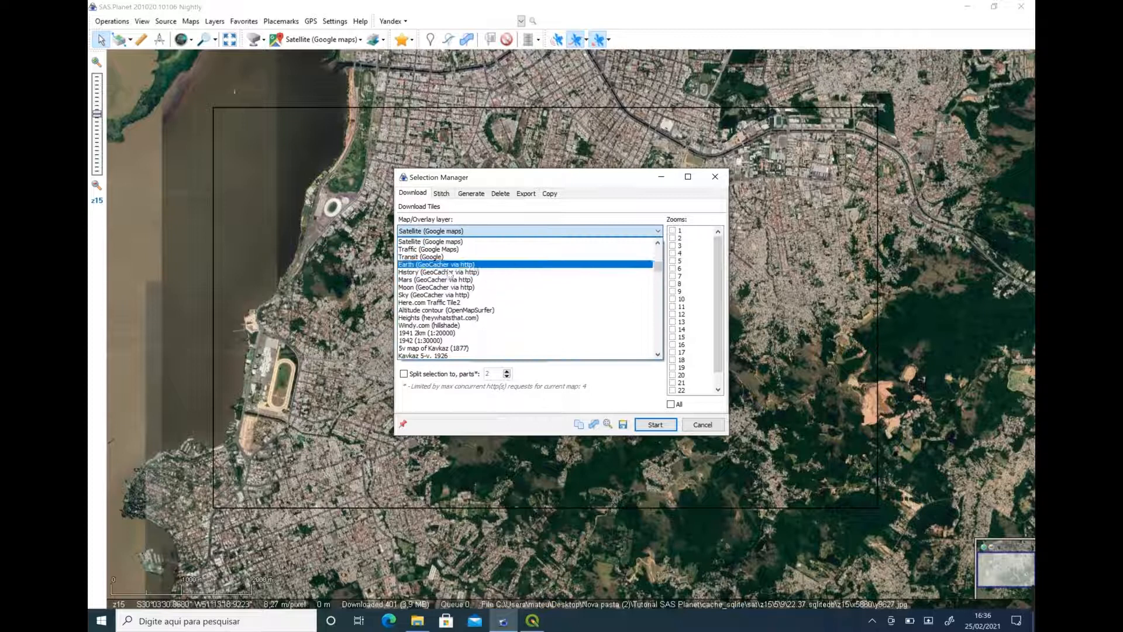
click(420, 240)
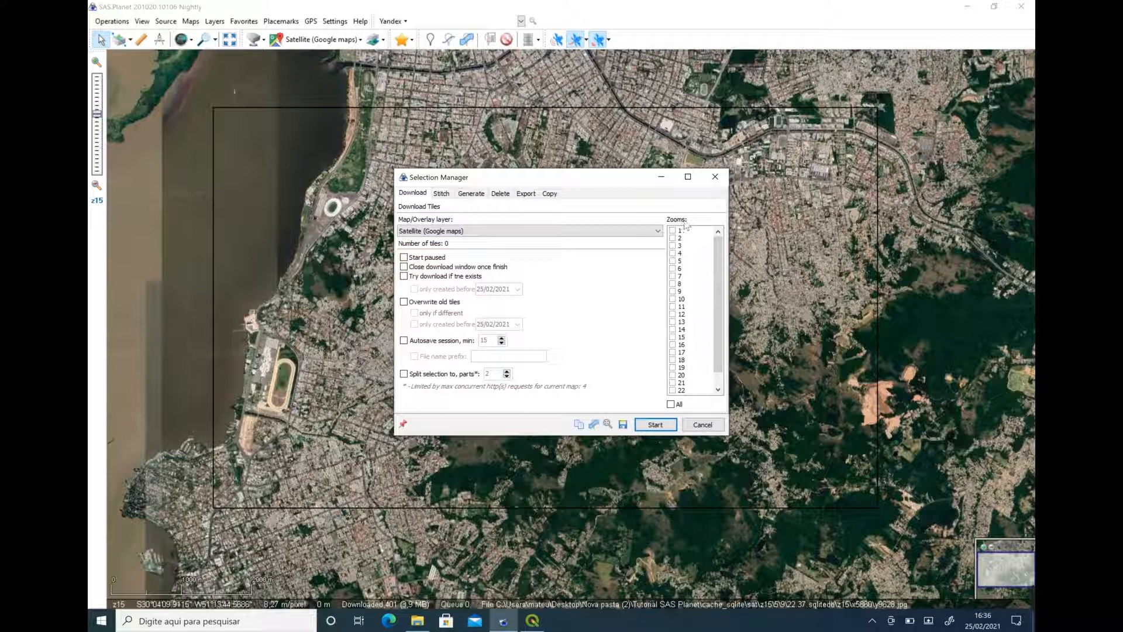
Try zoom levels 1, 16 and 17 for the tile download, leaving only level 17 enabled.
click(673, 234)
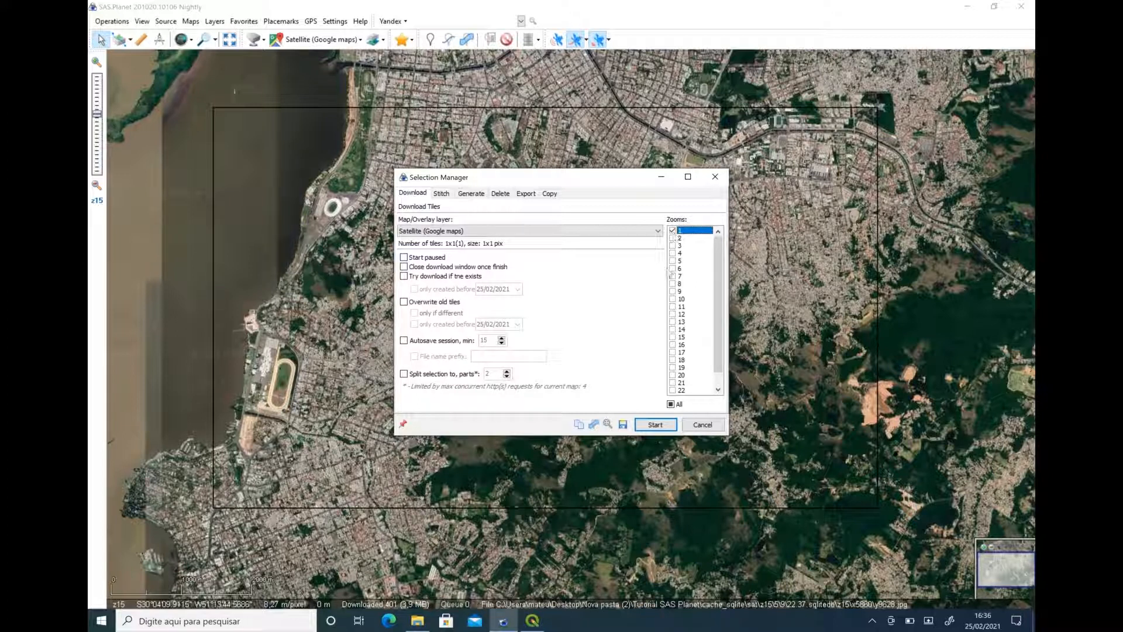
click(672, 346)
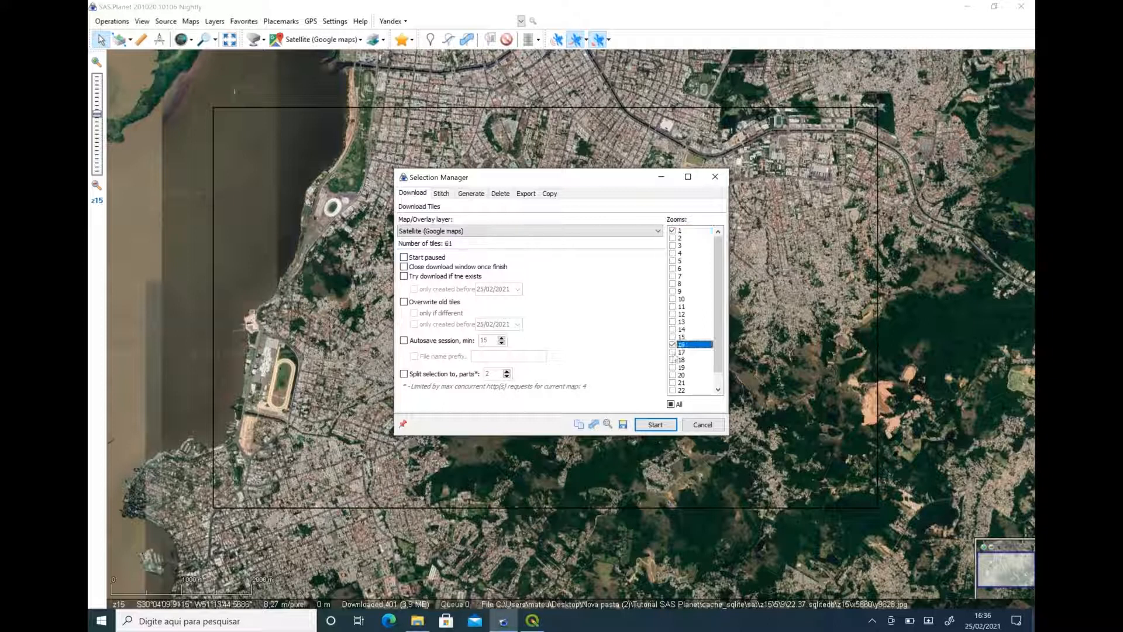
click(673, 352)
click(674, 345)
click(673, 231)
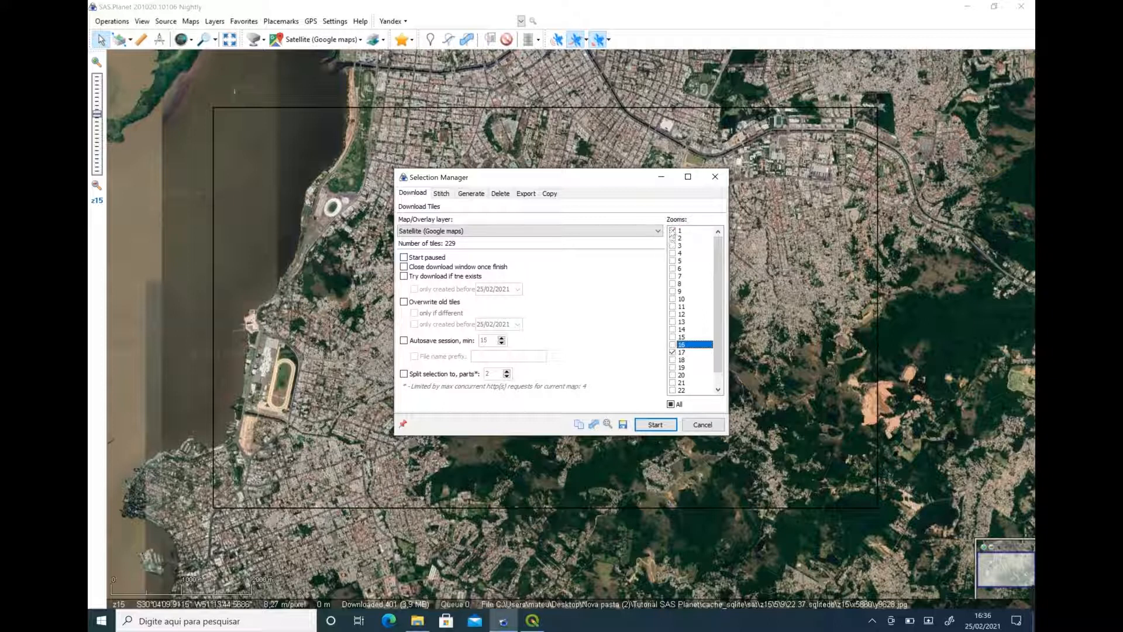
Switch the tile download to zoom level 20 only, trying levels 18 and 19 on the way.
click(672, 361)
click(672, 361)
click(673, 360)
click(673, 352)
click(673, 367)
click(673, 374)
click(673, 367)
click(672, 360)
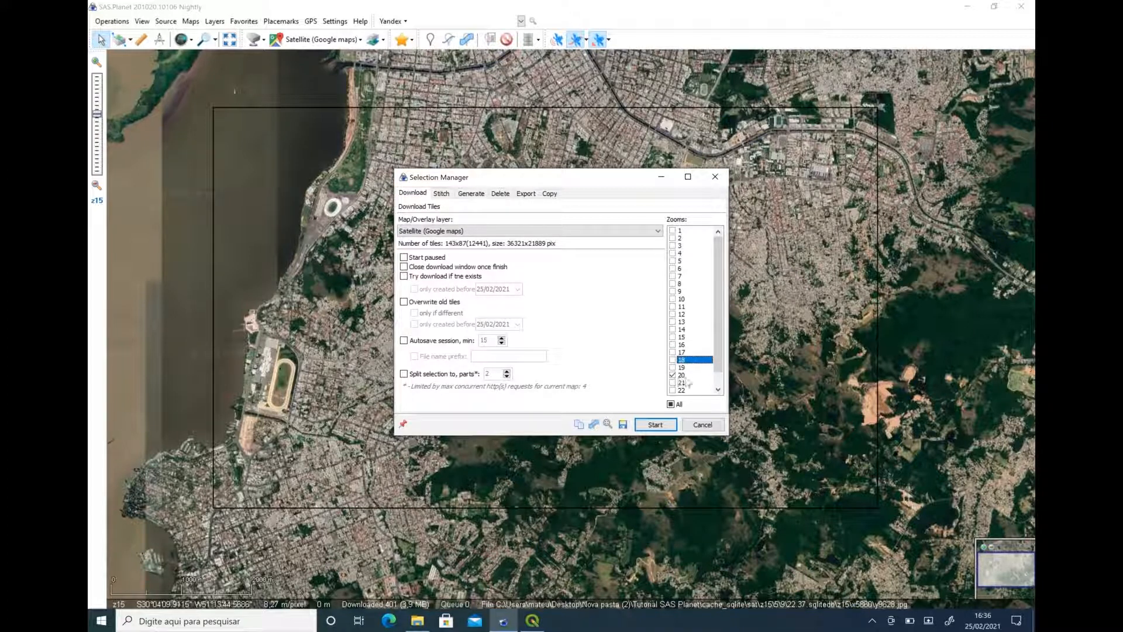
Review the available zoom levels and start downloading the selected area's satellite tiles at zoom 20.
scroll(686, 379, down, 1)
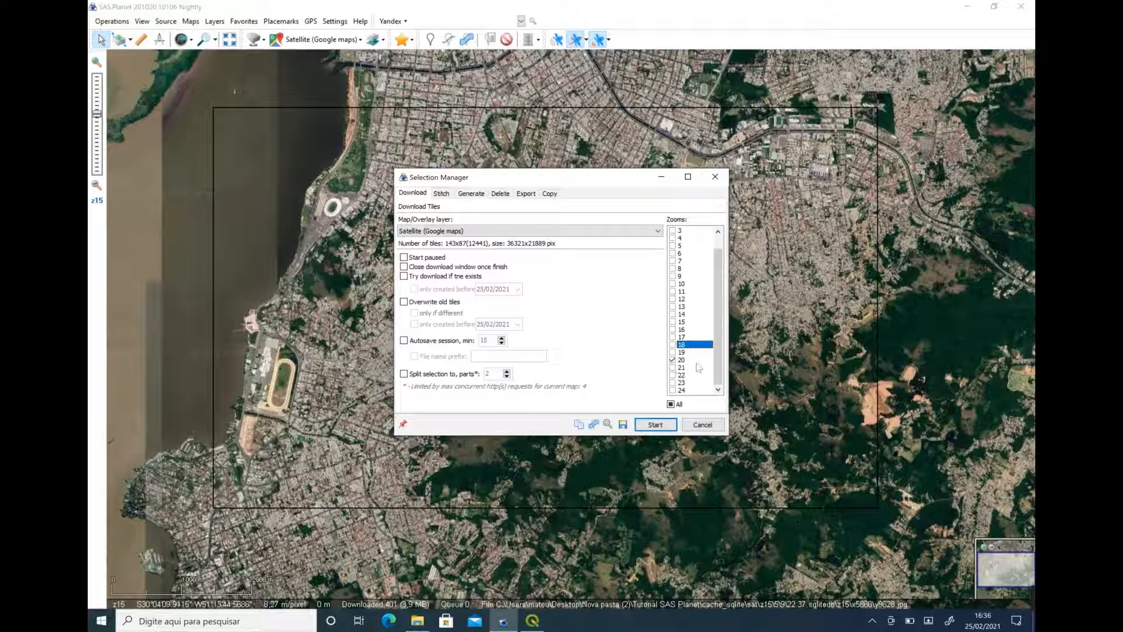
scroll(685, 246, up, 1)
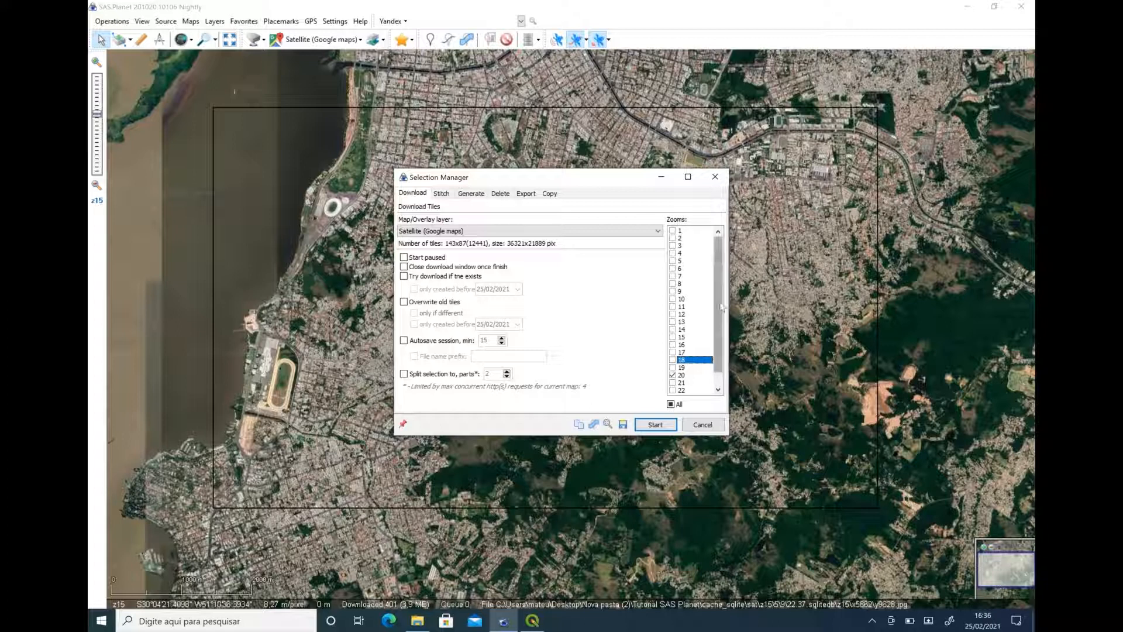
scroll(685, 374, down, 1)
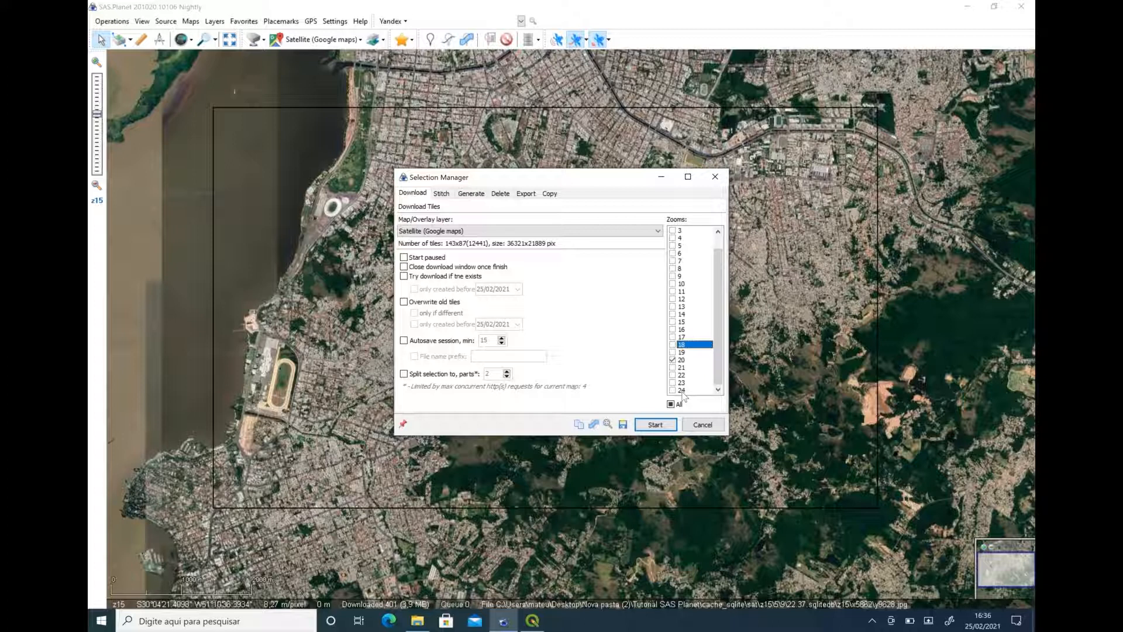
click(682, 361)
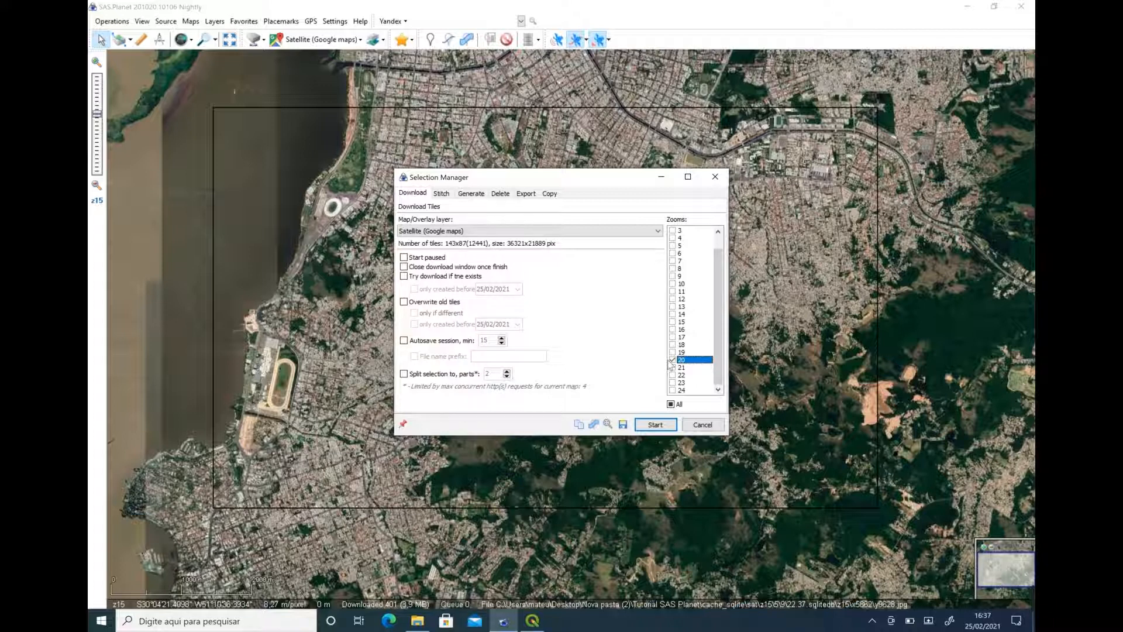
click(655, 425)
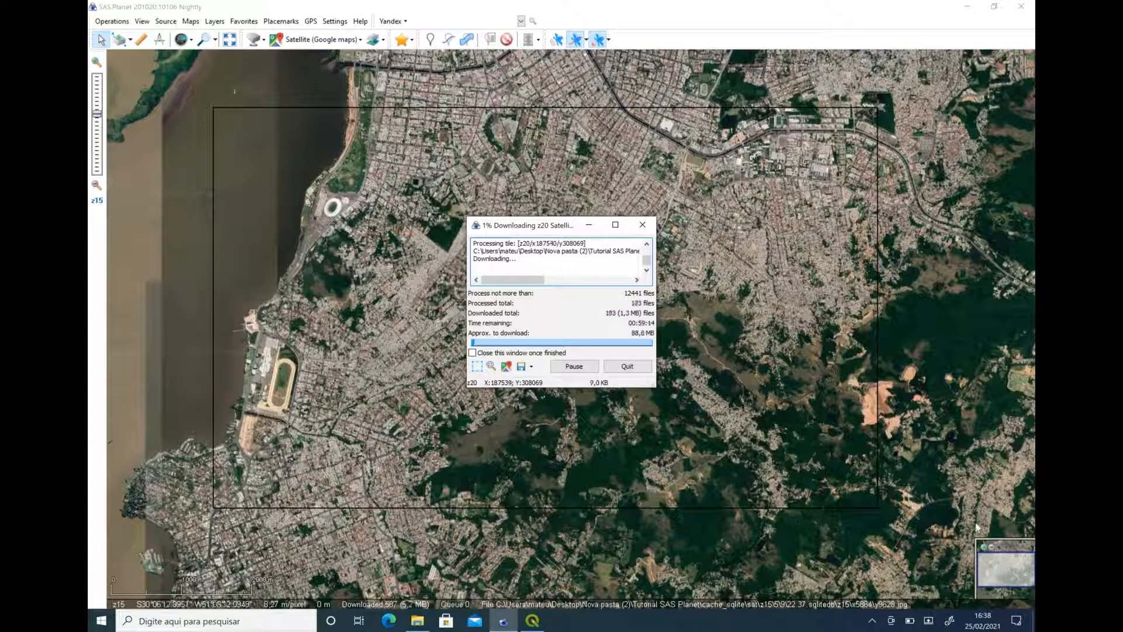
mouse_move(1025, 597)
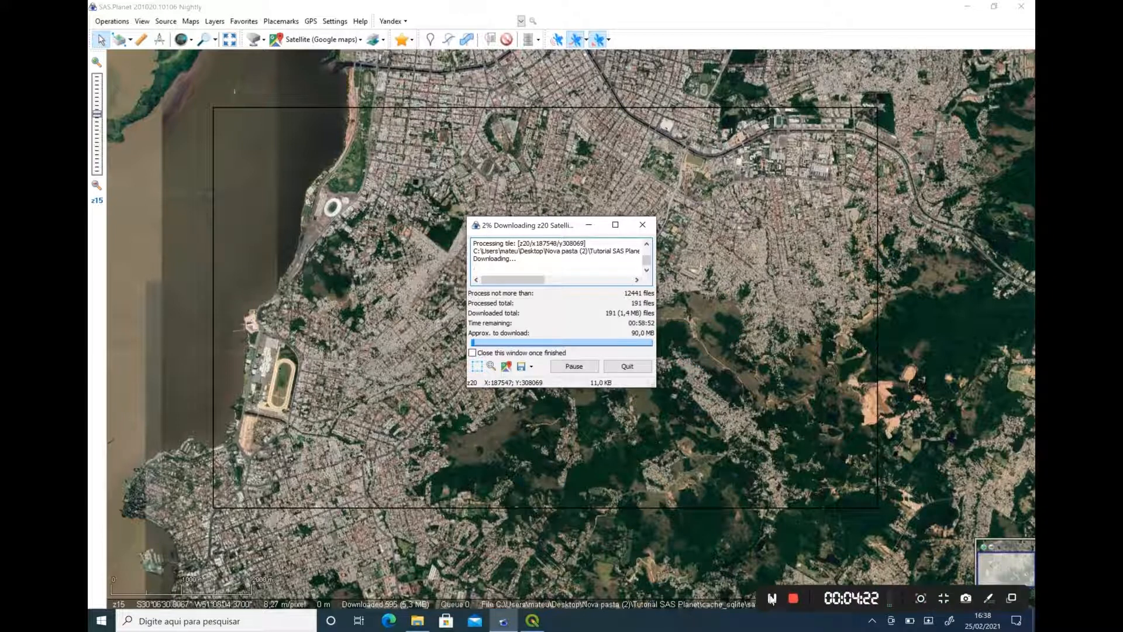
click(772, 600)
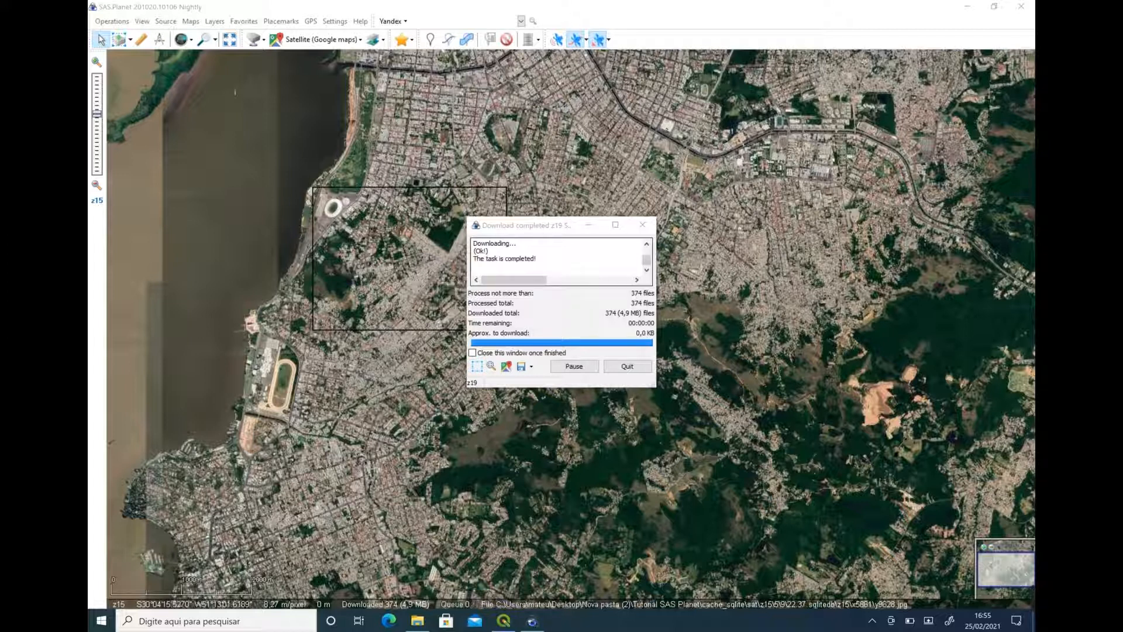
Close the completed download and reopen the last selection in the Selection Manager with its Stitch settings.
click(627, 366)
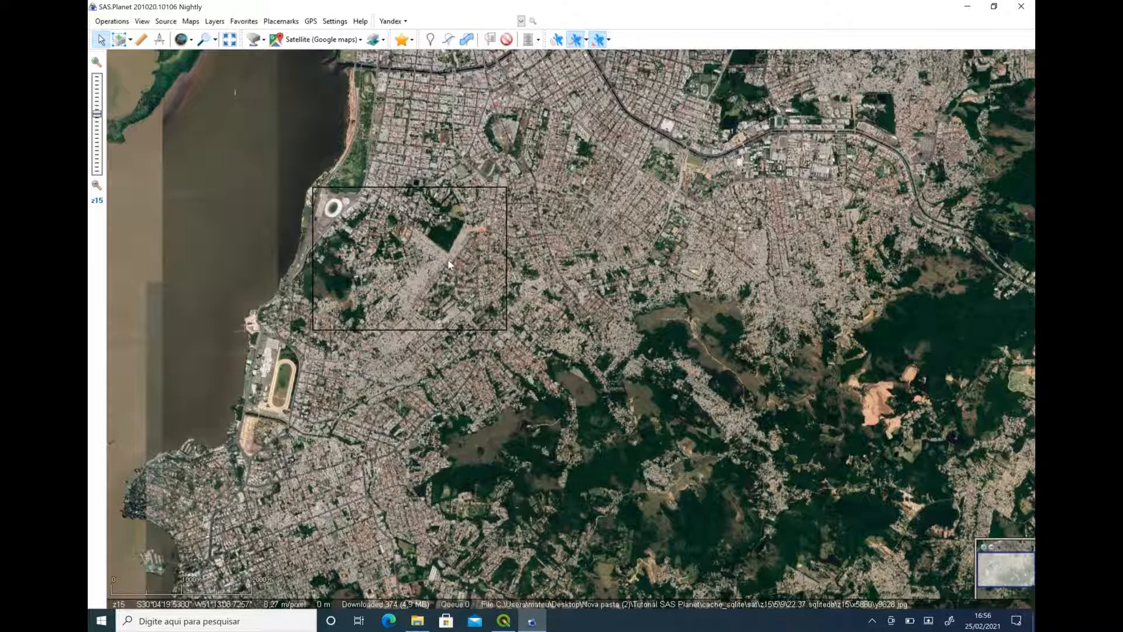
click(131, 40)
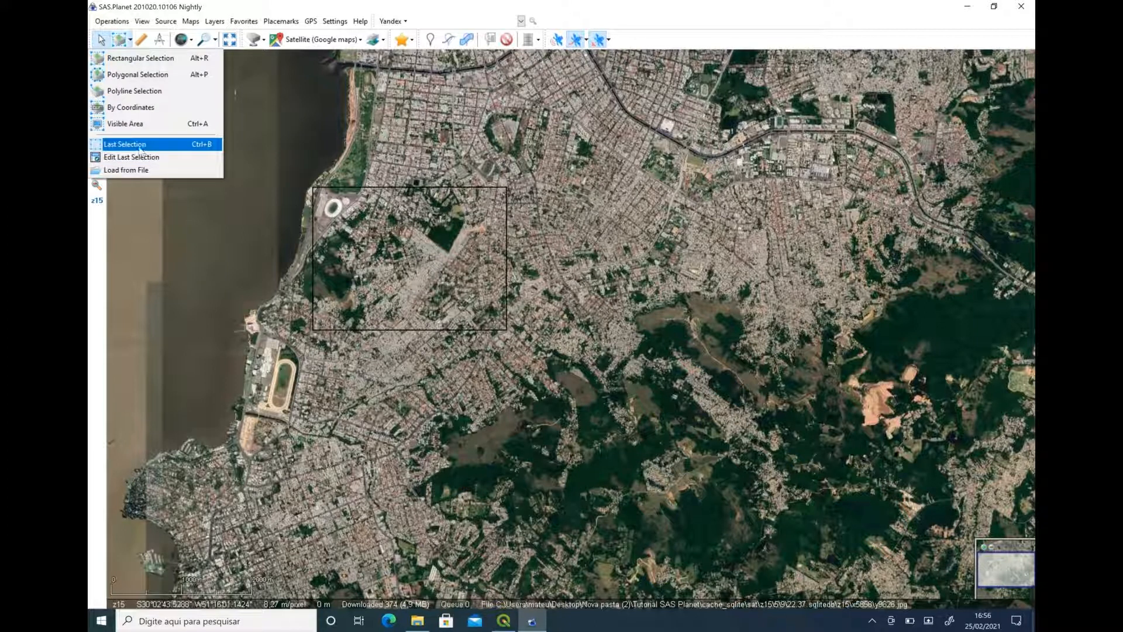
click(140, 150)
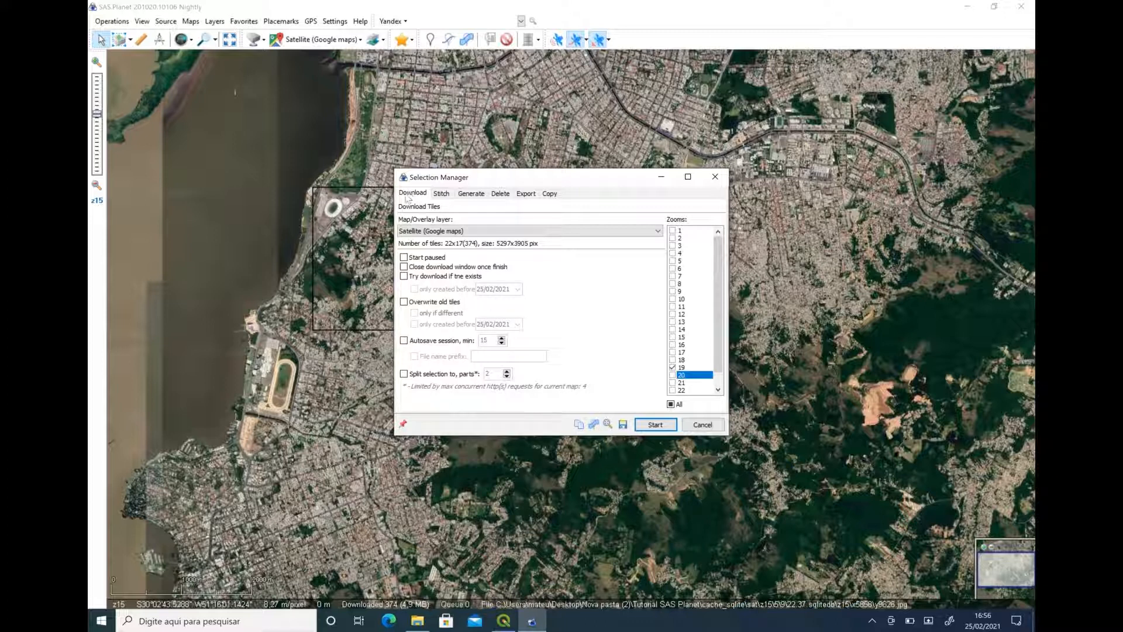
click(443, 195)
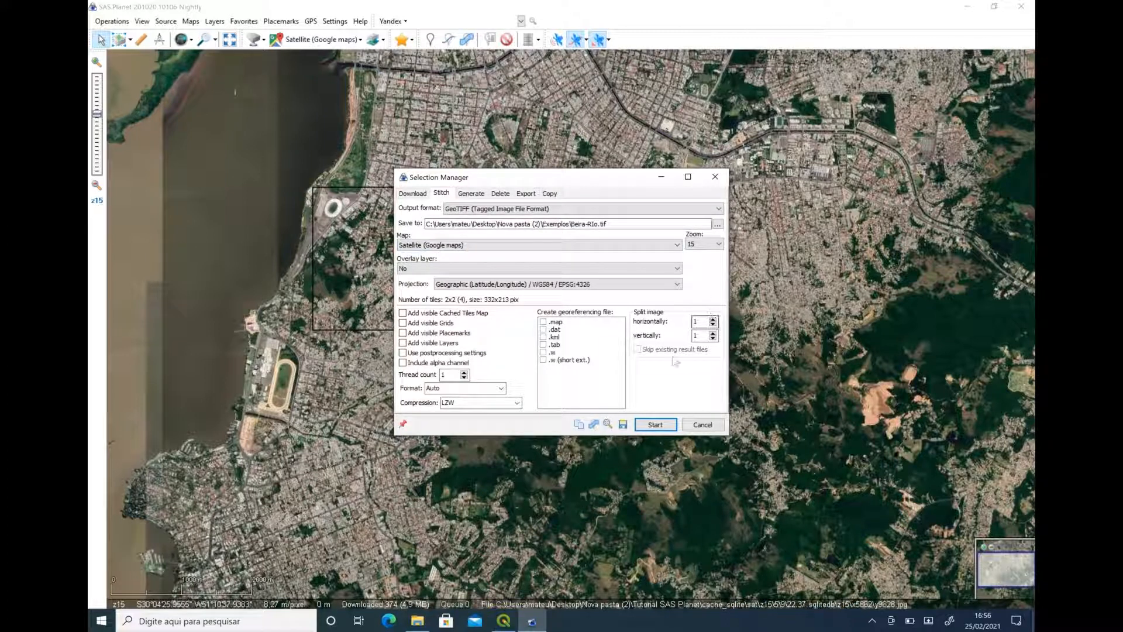
click(414, 194)
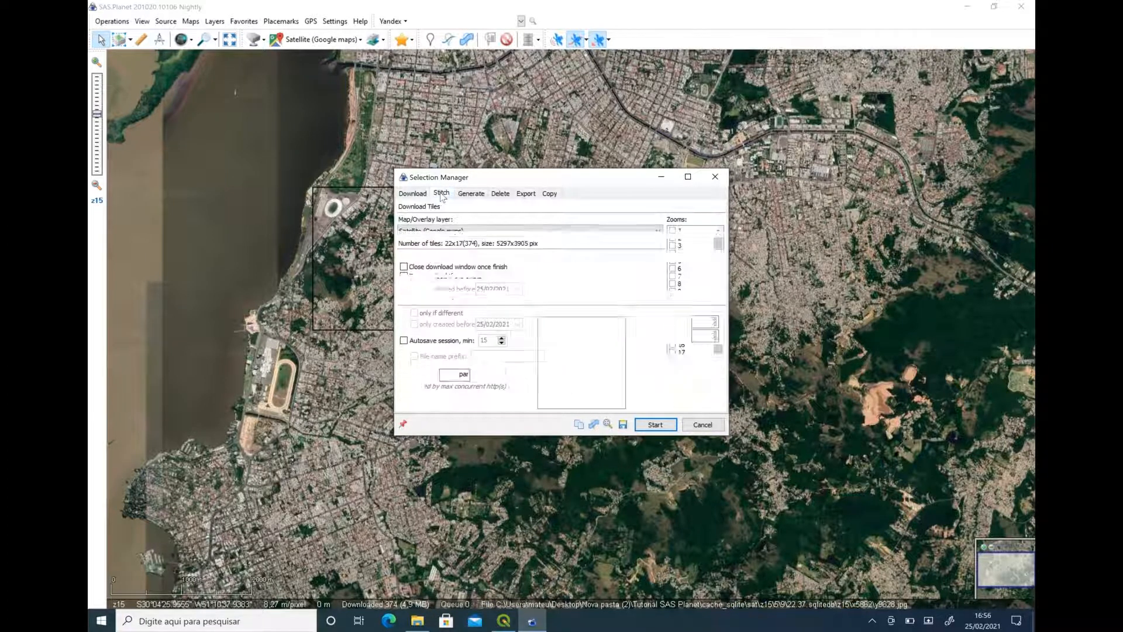
click(442, 195)
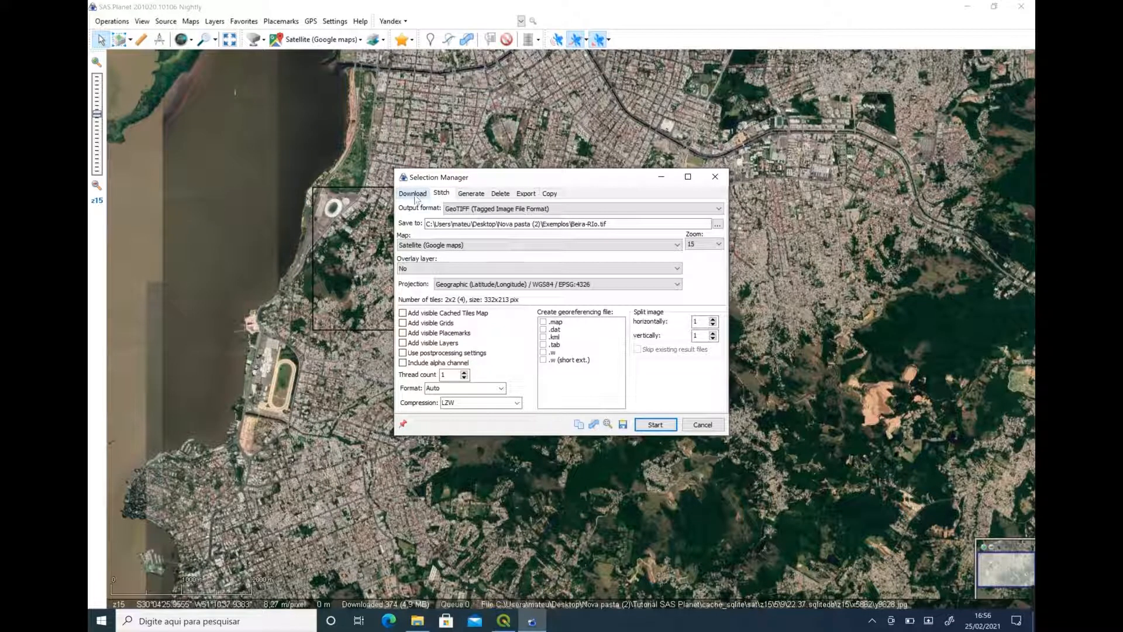
click(414, 196)
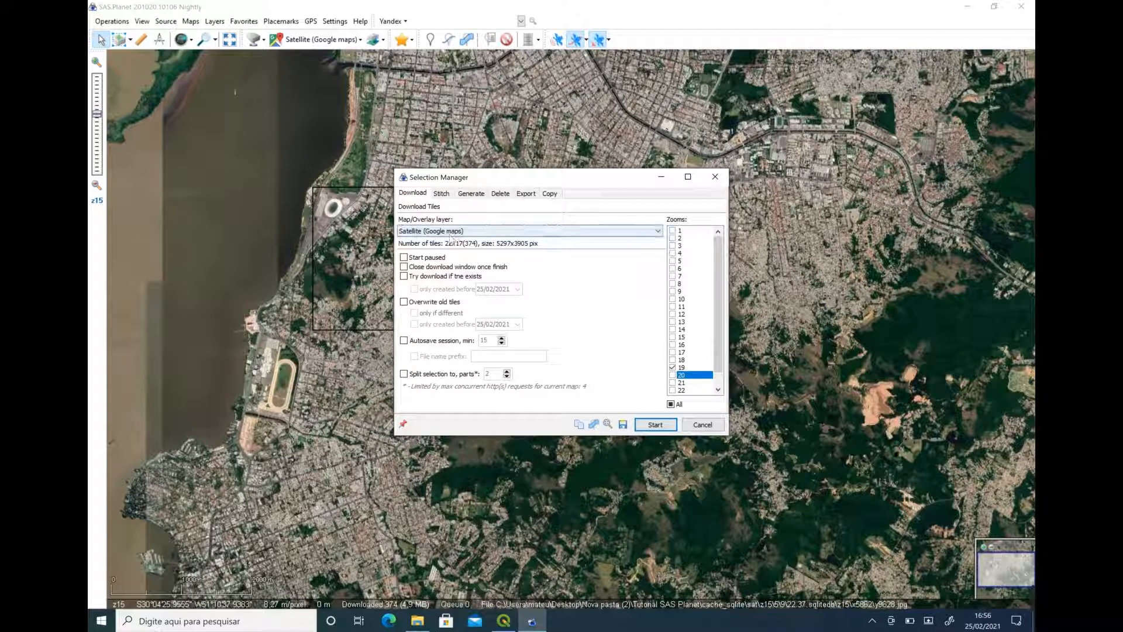
click(441, 194)
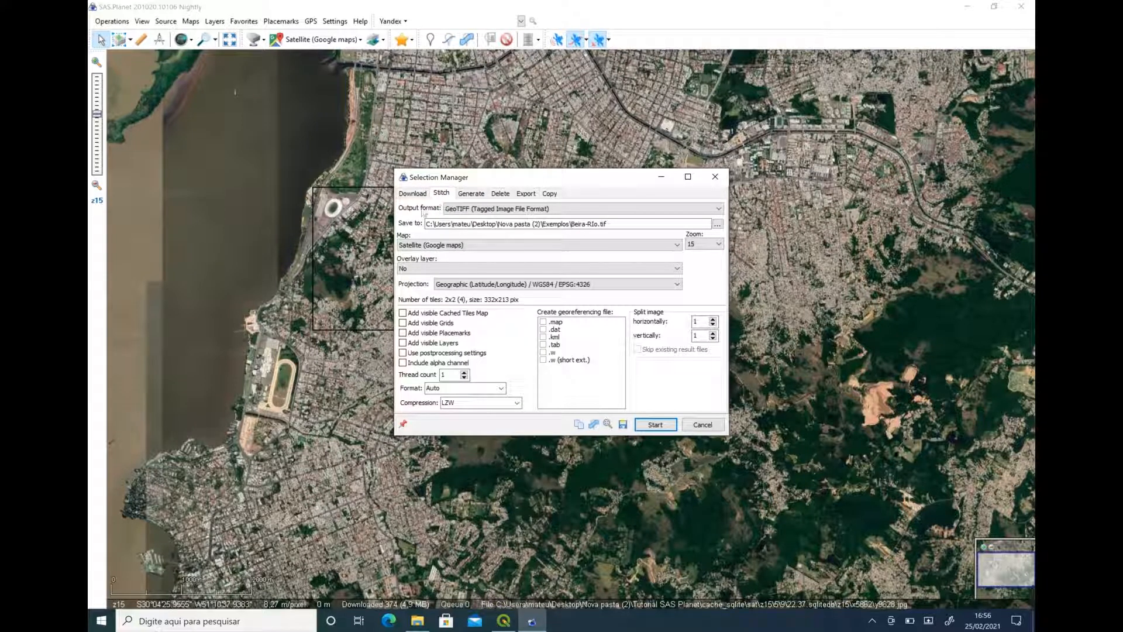
Set the stitched image's output format to GeoTIFF (Tagged Image File Format), trying JPEG on the way.
click(459, 213)
click(461, 214)
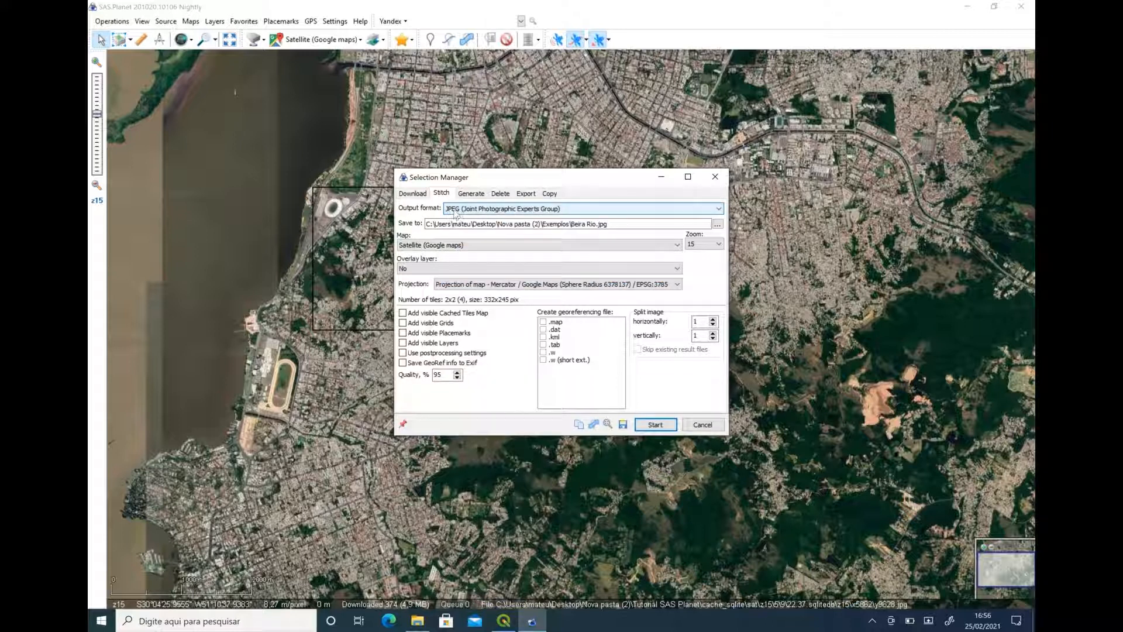
click(457, 214)
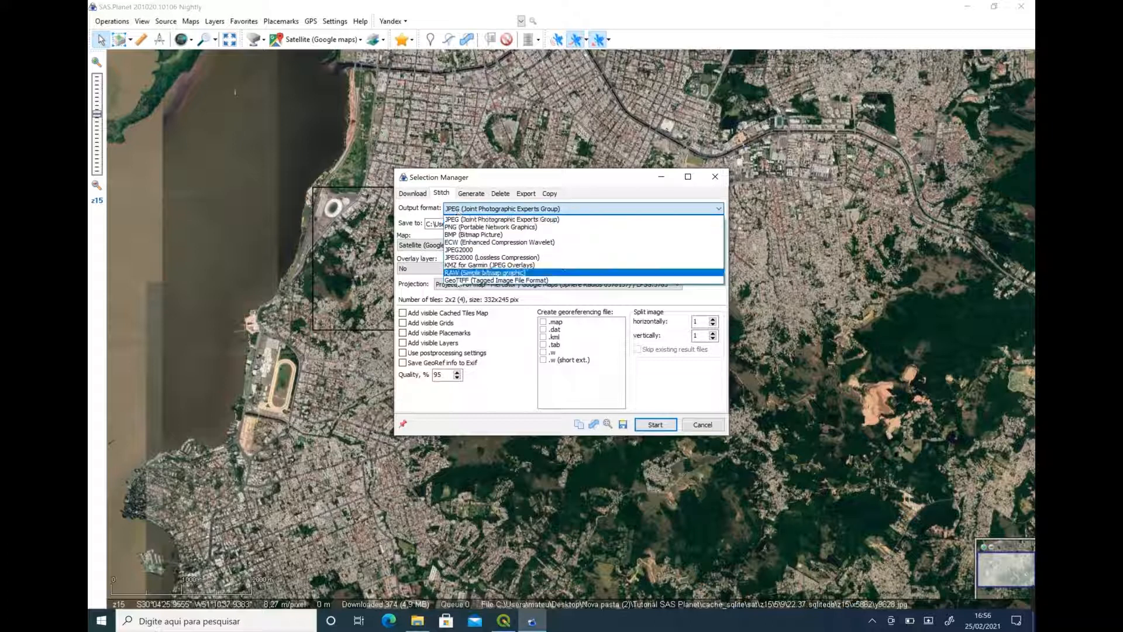
click(465, 281)
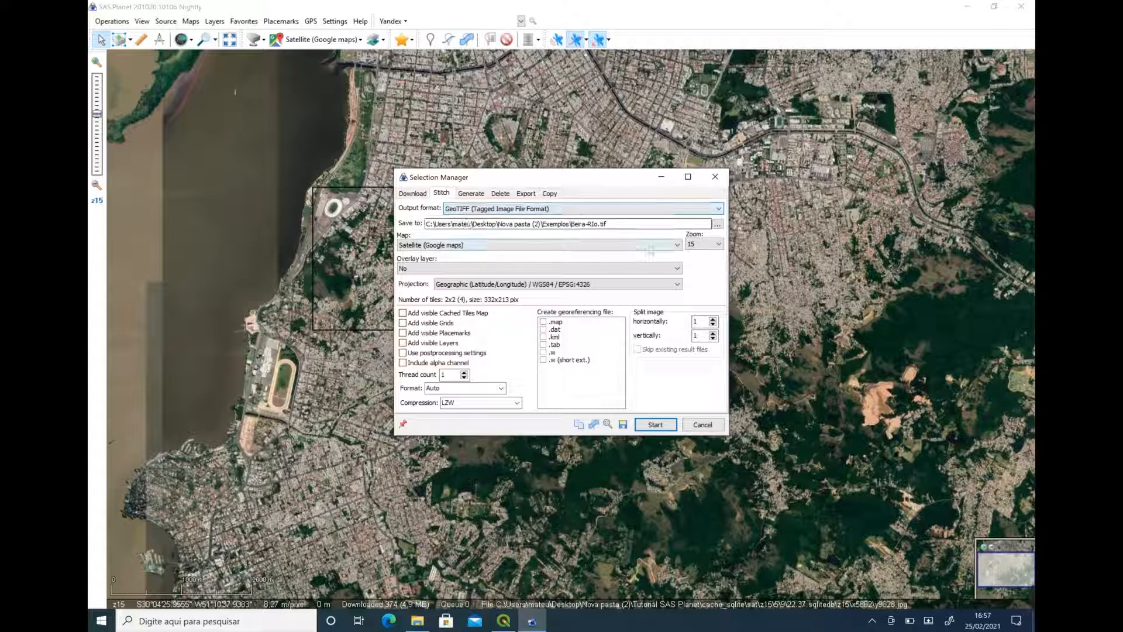
Set the stitched GeoTIFF to save as Beira-RIo in the Exemplos folder inside Nova pasta (2).
click(717, 224)
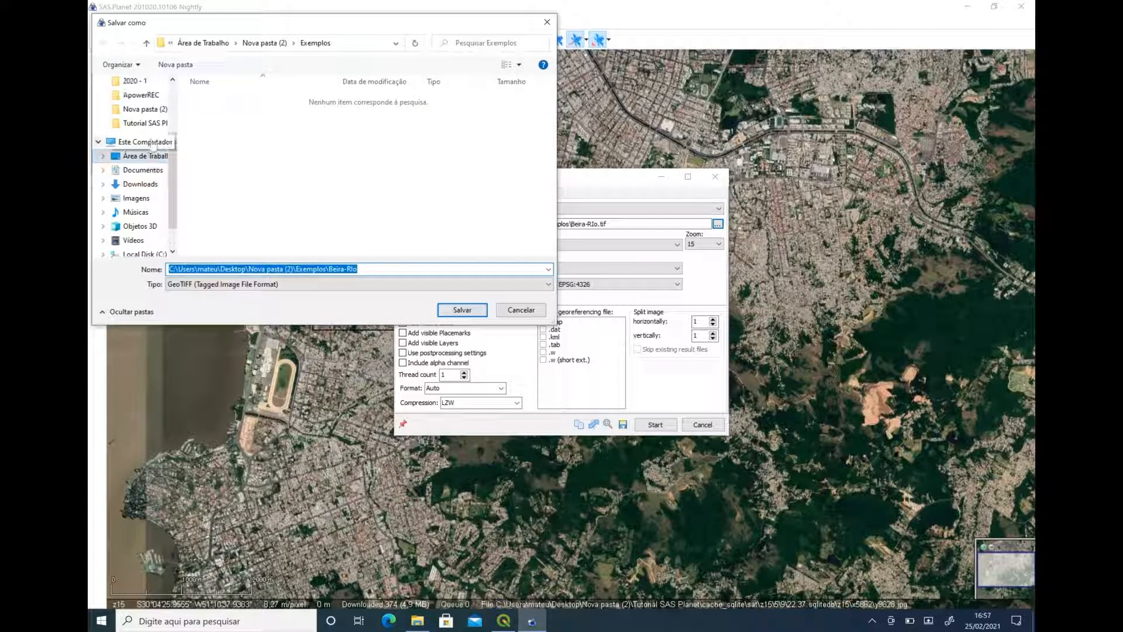
click(145, 95)
double_click(215, 124)
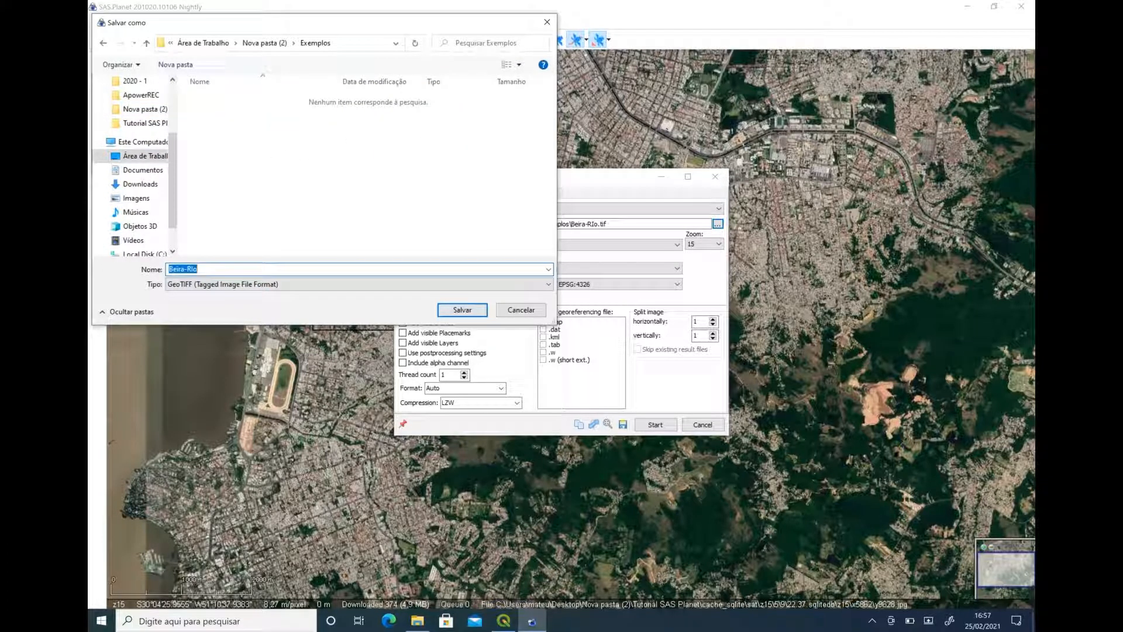
click(473, 310)
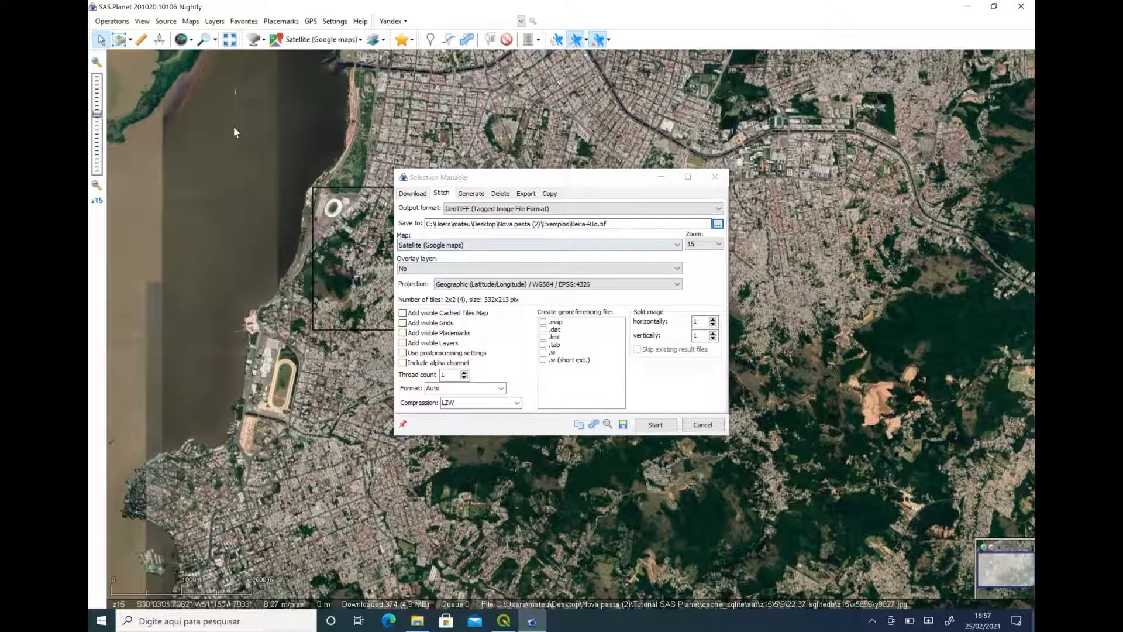
Keep Satellite (Google maps) as the map to stitch and set its zoom level to 19.
click(458, 246)
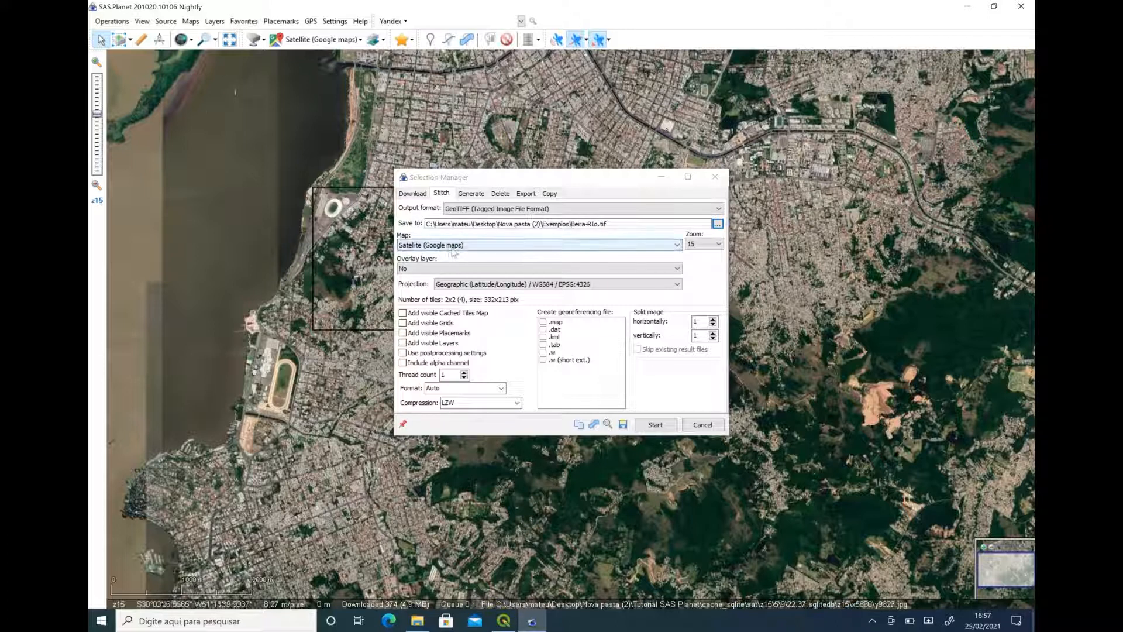
click(689, 245)
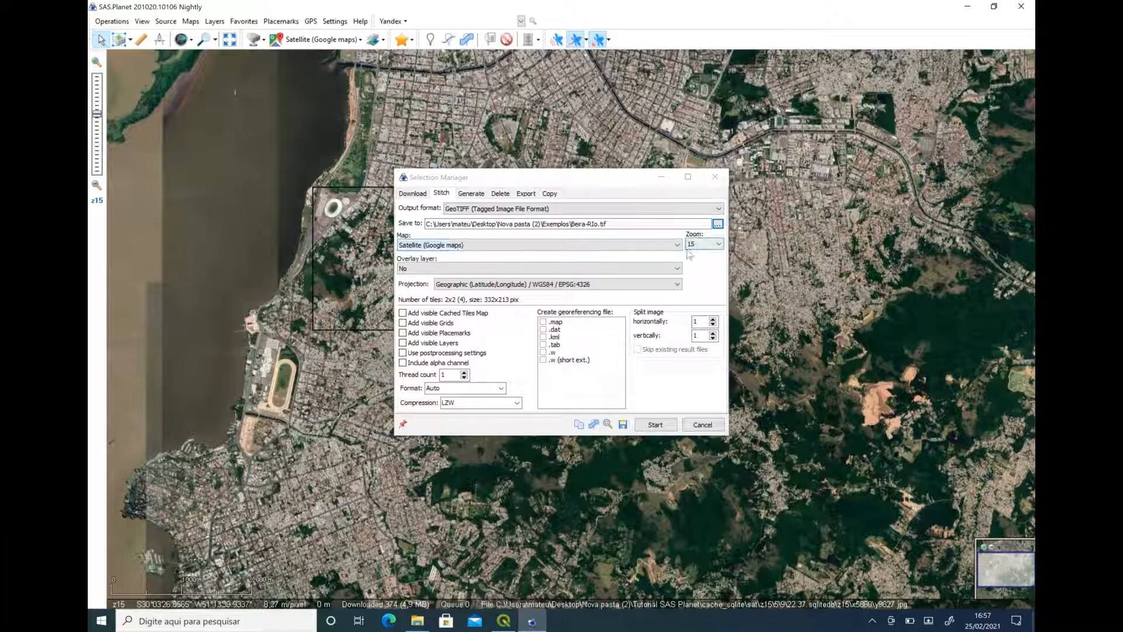
click(697, 246)
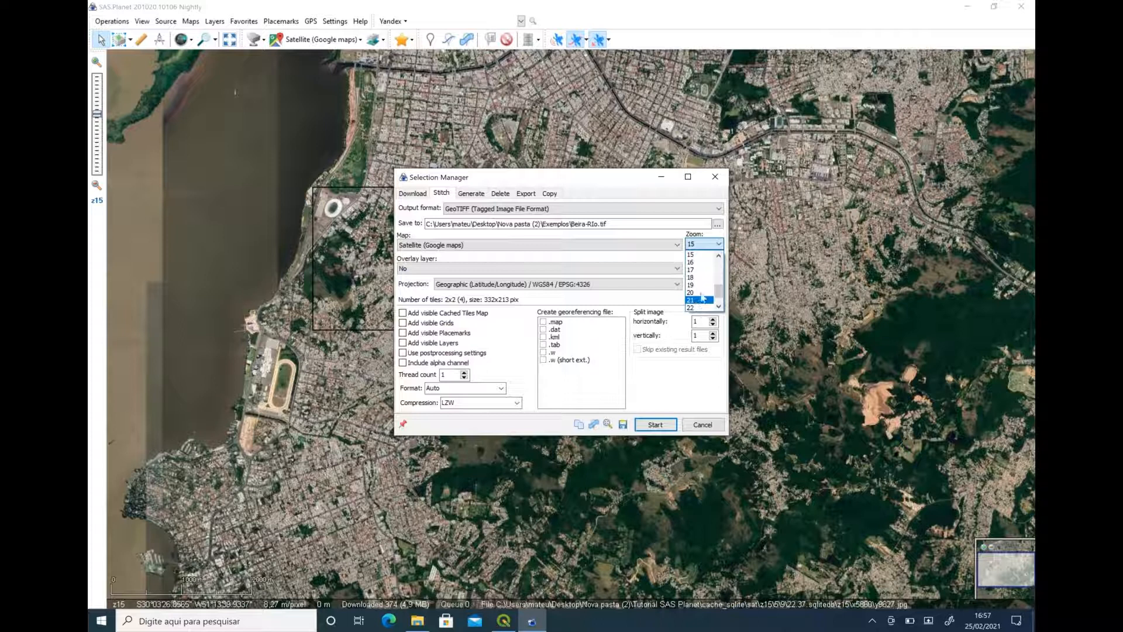
click(698, 286)
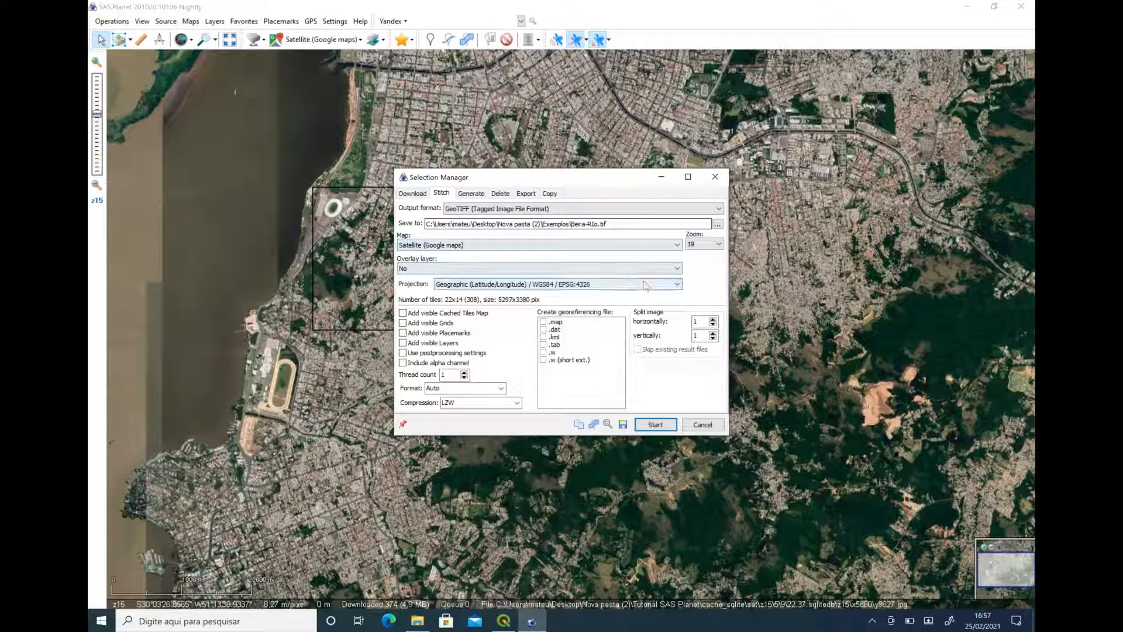
Choose the Geographic (Latitude/Longitude) / WGS84 / EPSG:4326 projection and start stitching the image.
click(458, 286)
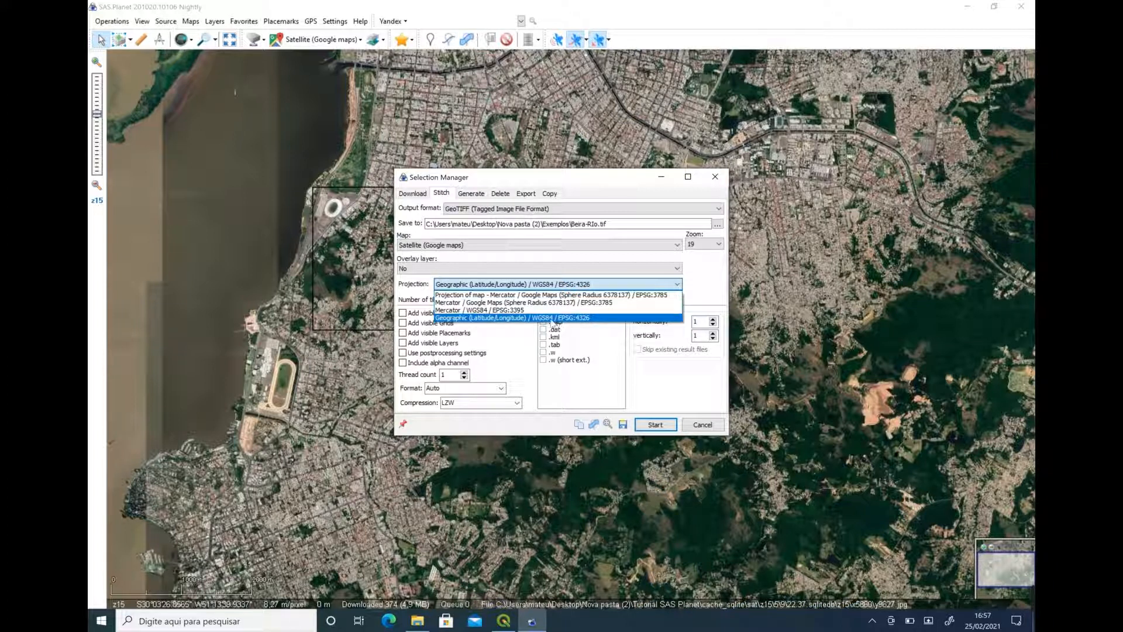
click(552, 318)
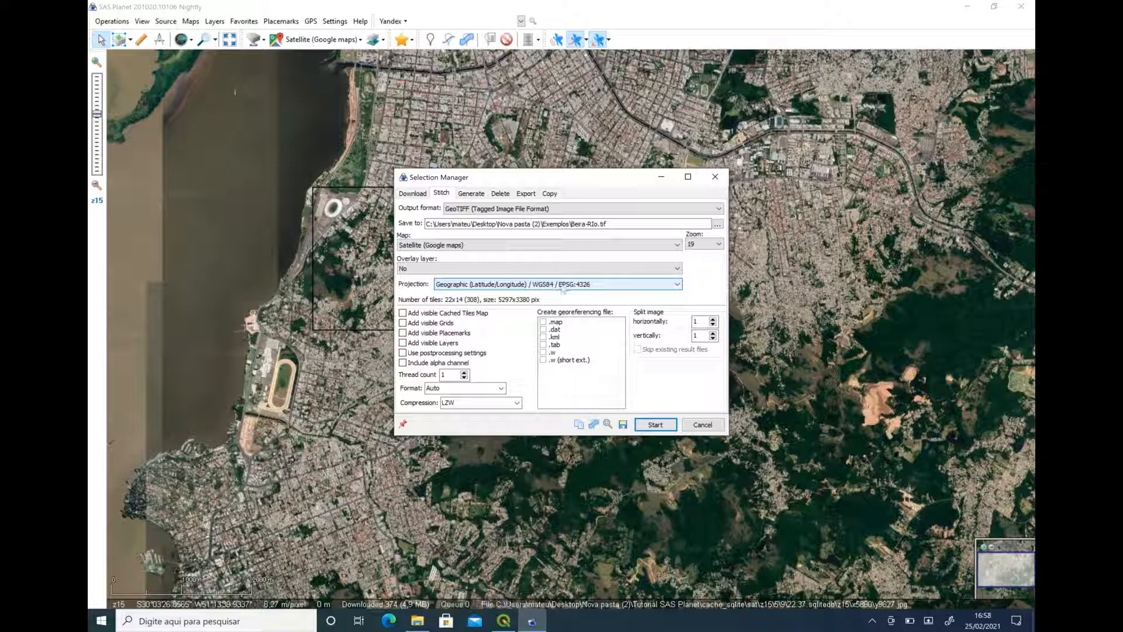
mouse_move(931, 598)
click(655, 424)
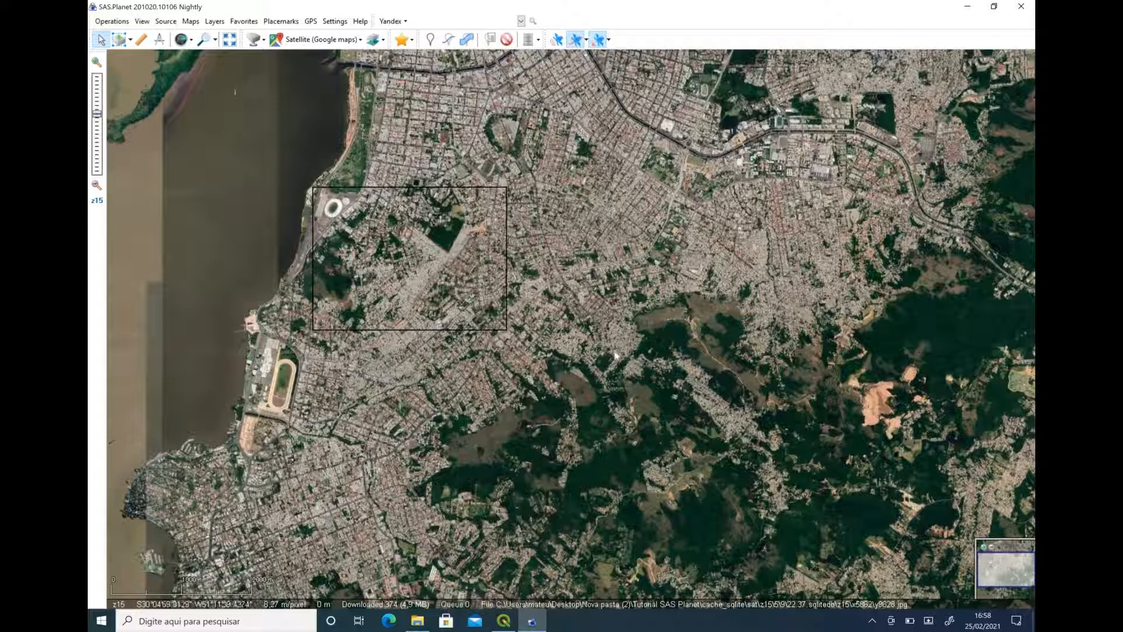
Switch to File Explorer and open the stitched Beira-RIo TIF from the Exemplos folder in a maximized photo viewer.
click(417, 620)
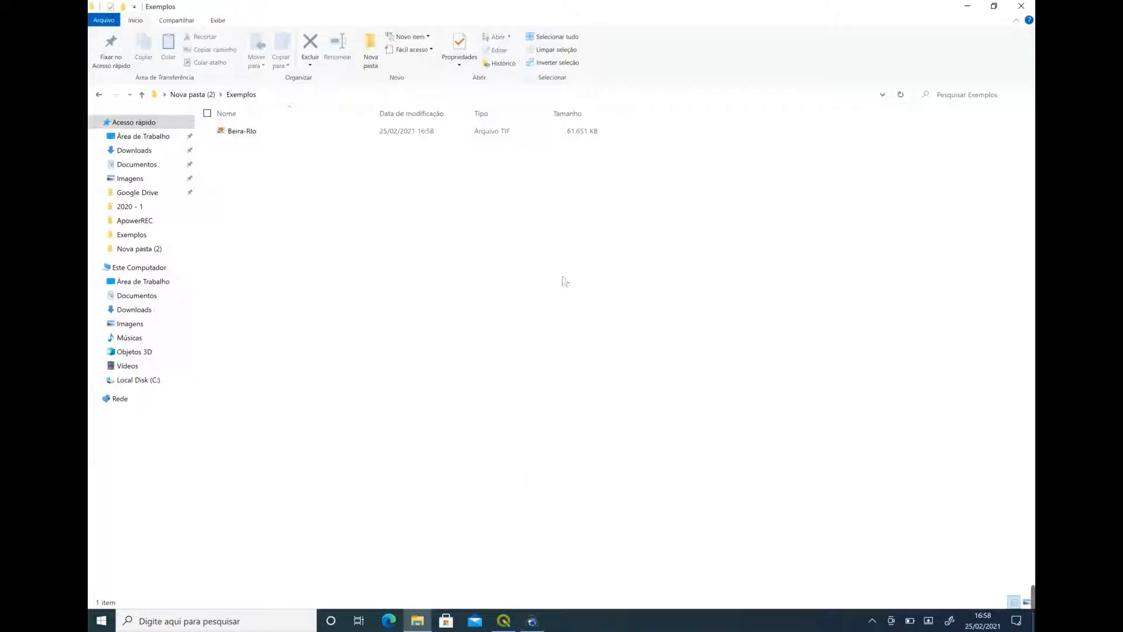
click(247, 131)
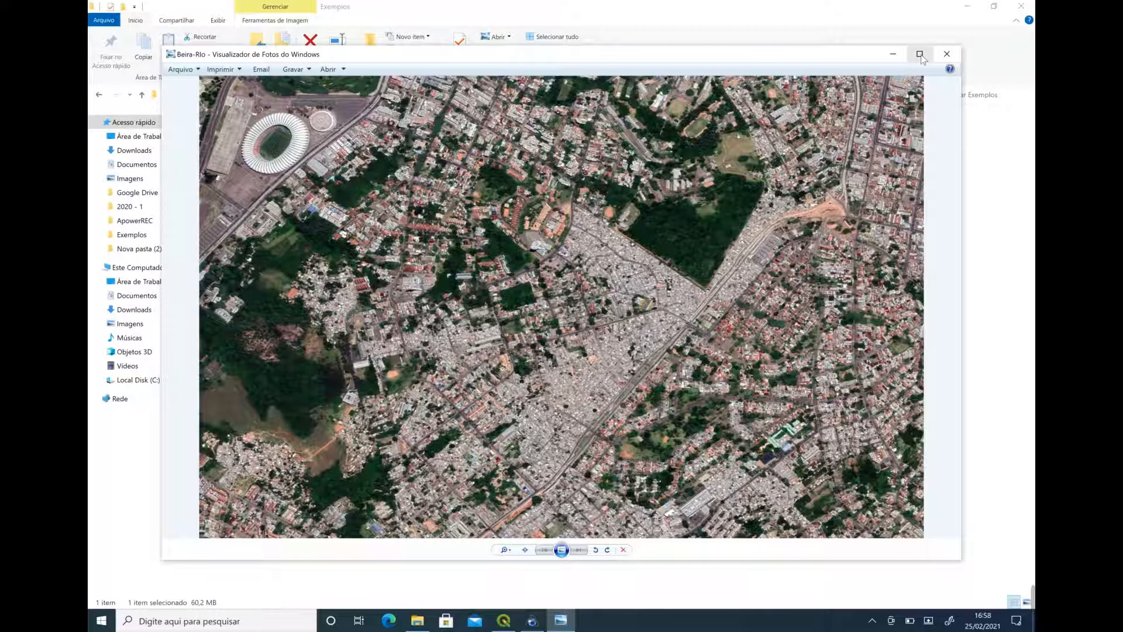
click(919, 54)
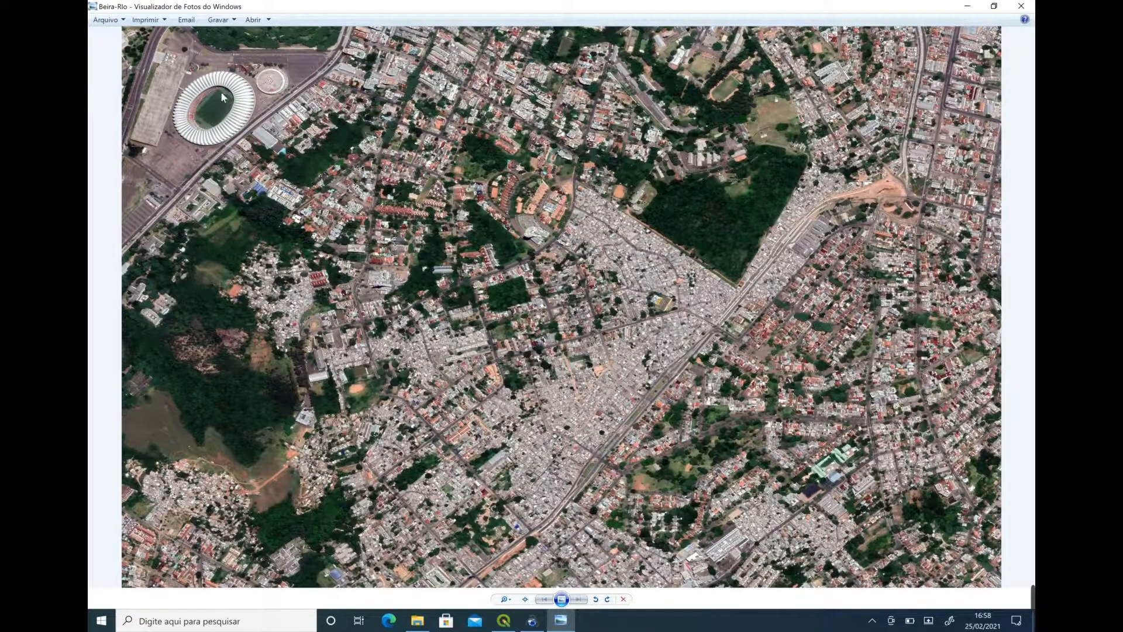
Examine the stitched image's detail around the stadium and the neighbourhoods beside the wooded area.
scroll(307, 105, up, 5)
scroll(339, 112, up, 3)
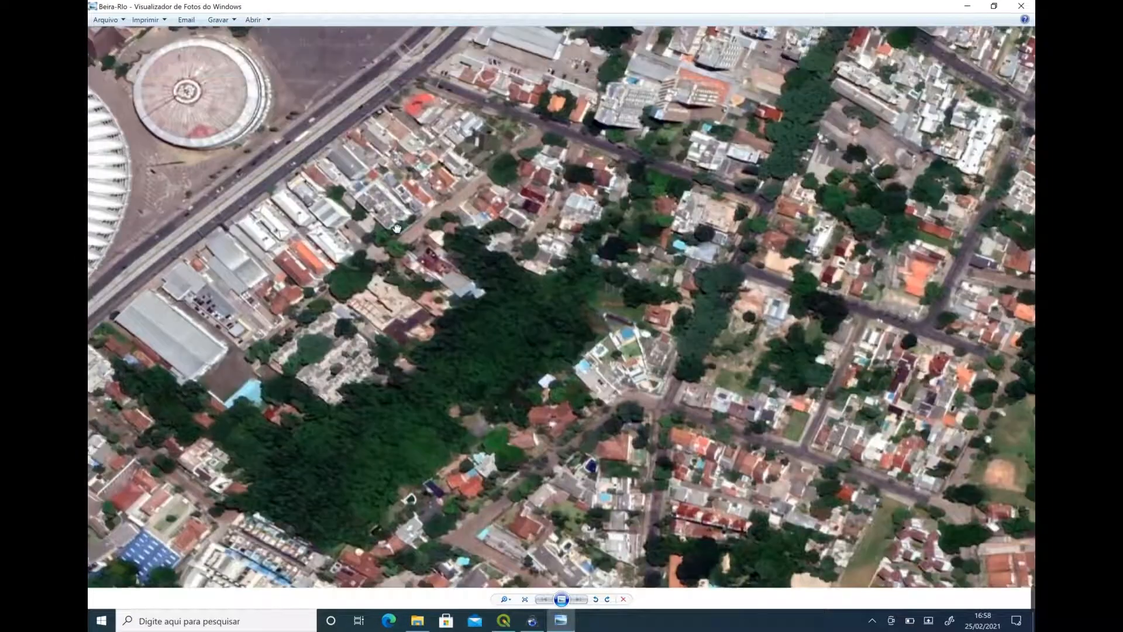
scroll(313, 232, down, 4)
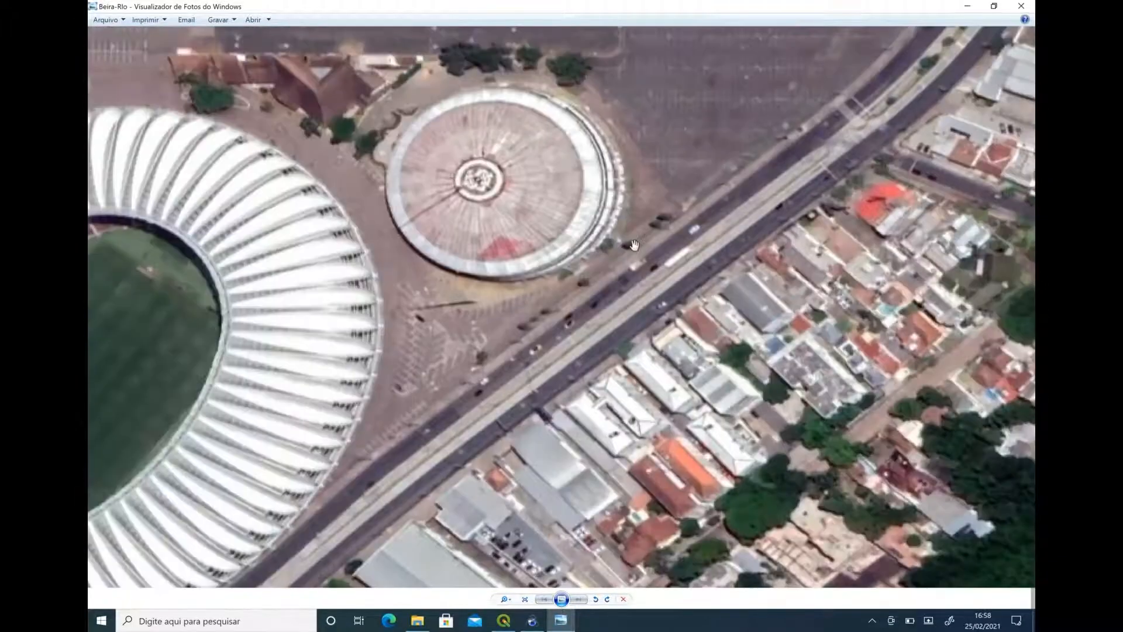
scroll(365, 293, up, 2)
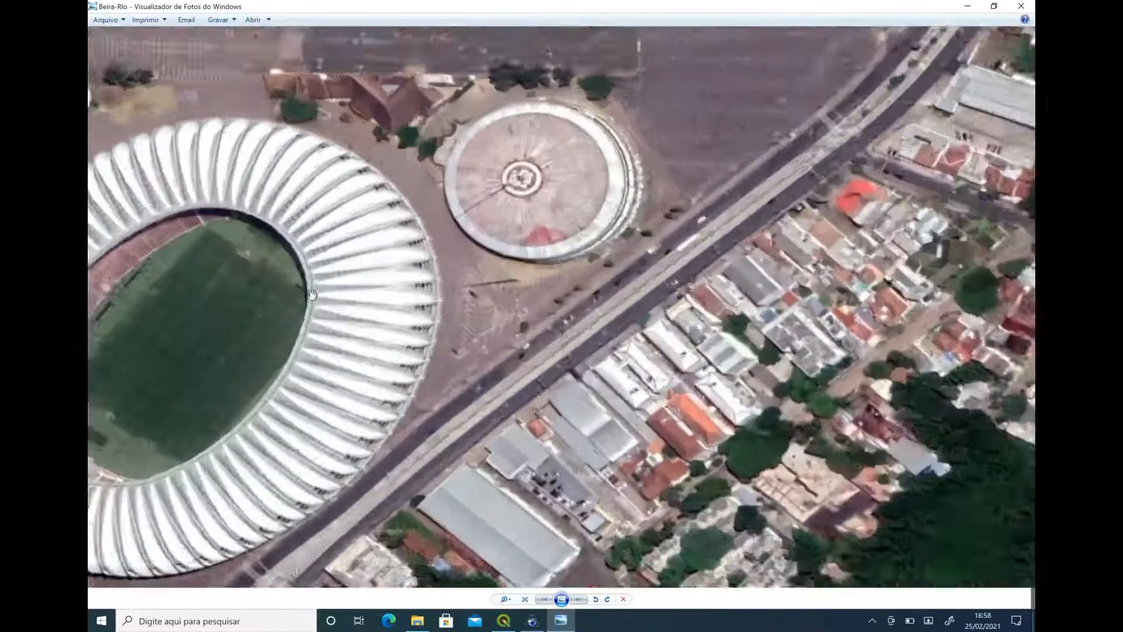
drag(365, 292, 544, 228)
scroll(544, 229, down, 2)
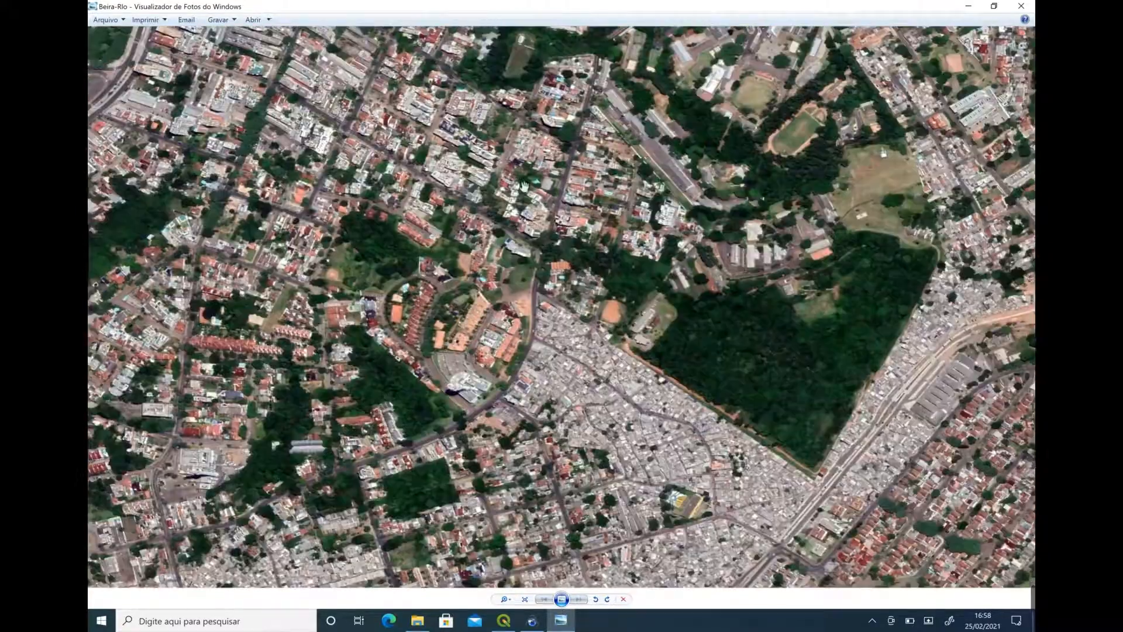
drag(586, 209, 349, 201)
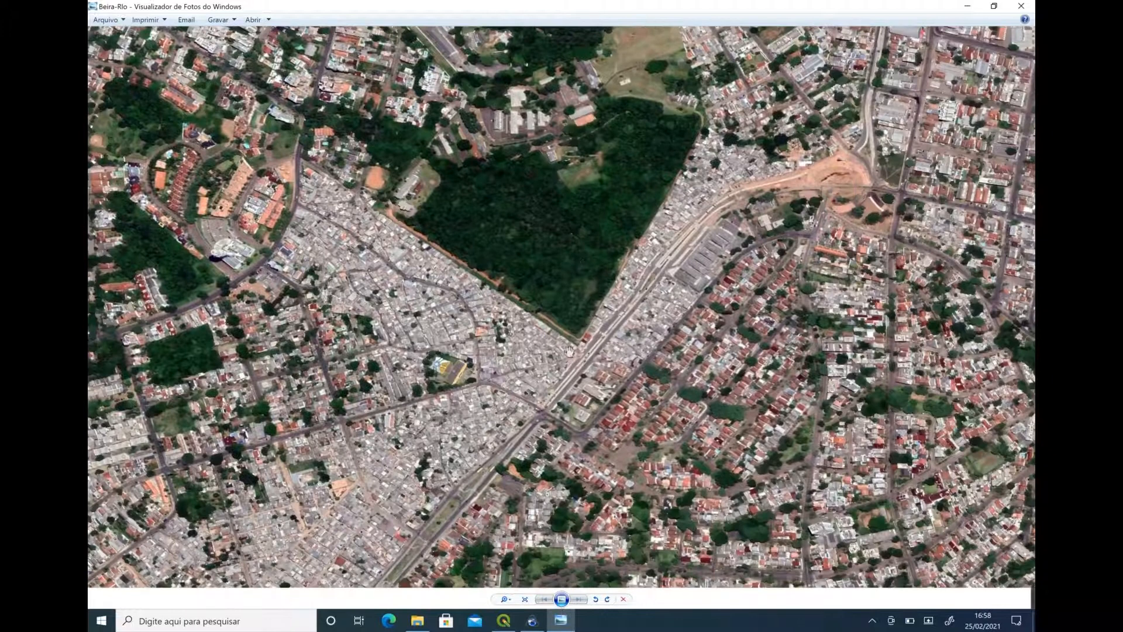
scroll(655, 383, down, 1)
scroll(715, 370, down, 2)
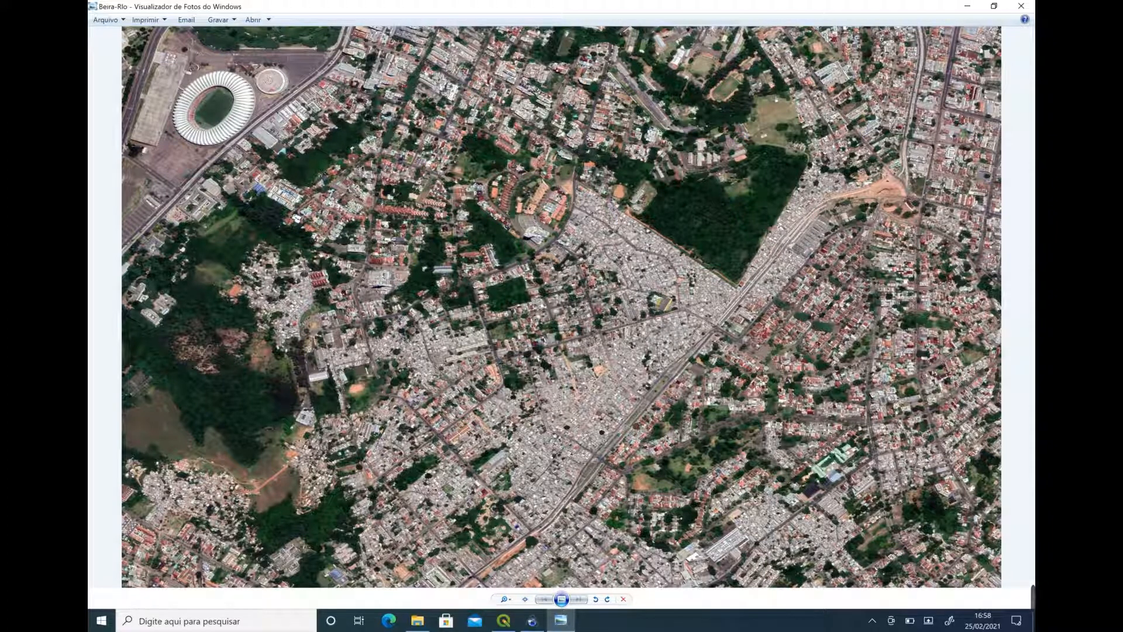
mouse_move(807, 592)
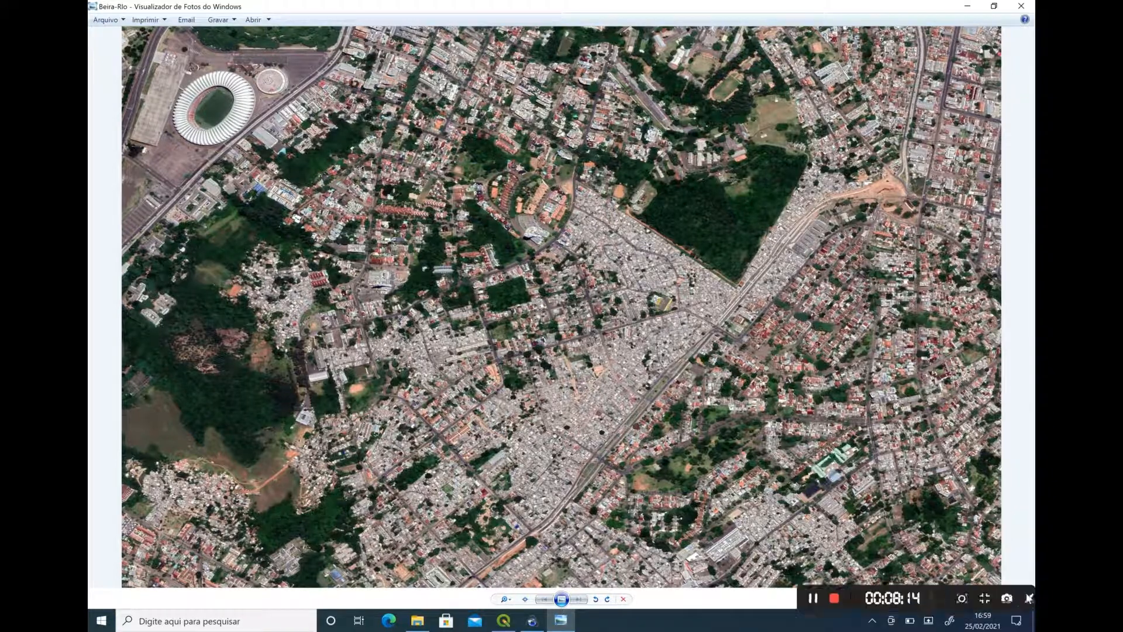
click(792, 597)
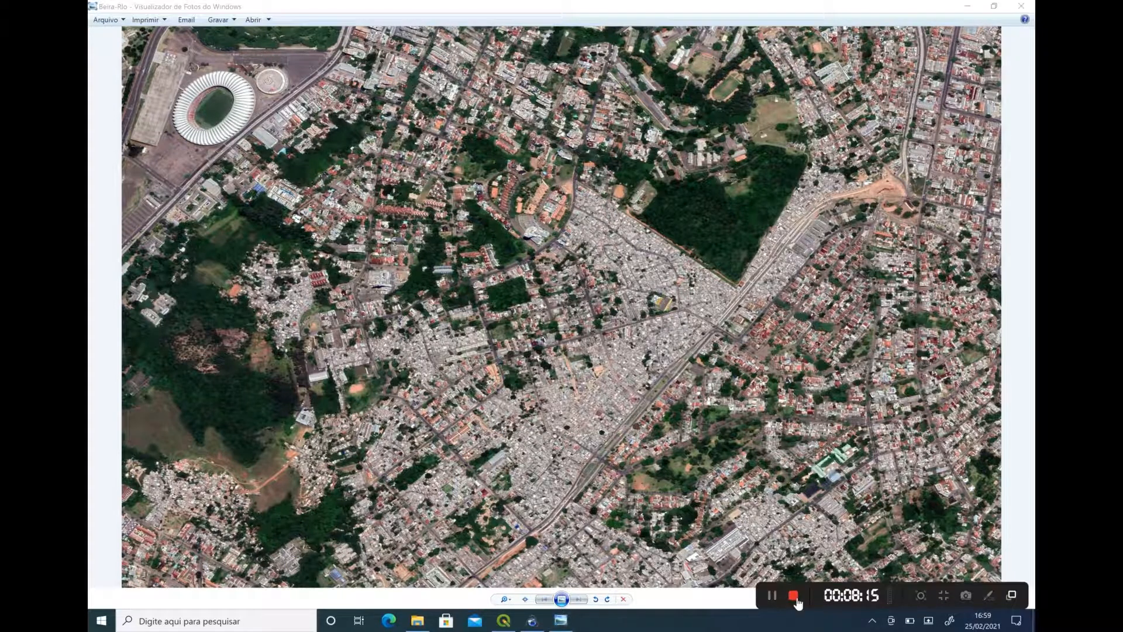